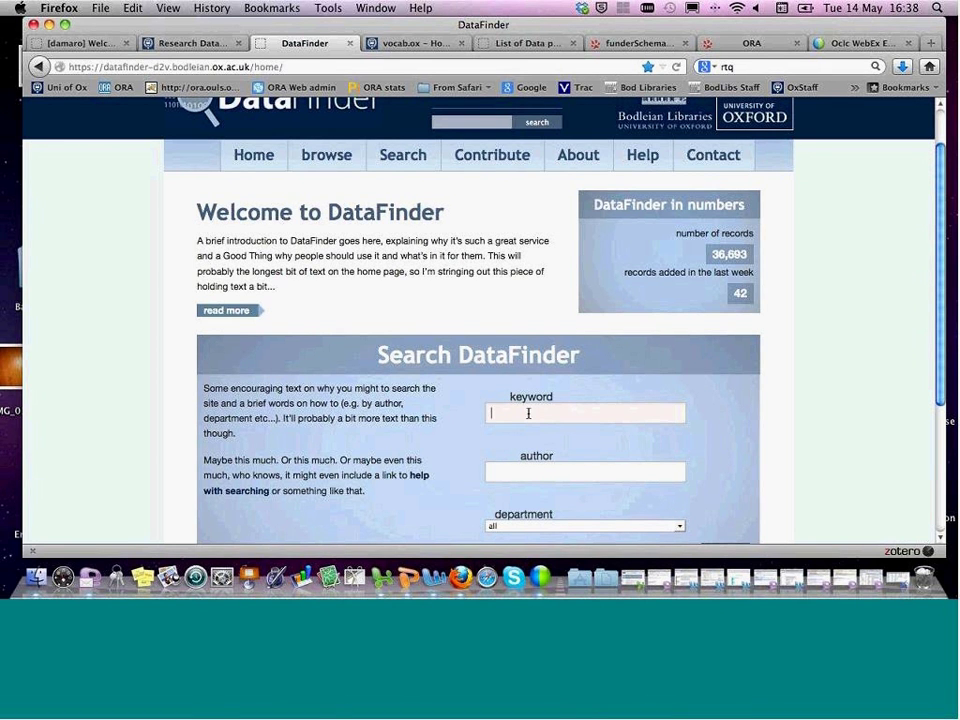
# Open DataFinder's form for contributing a record and look over its description and author fields
pyautogui.scroll(-1, 459, 343)
pyautogui.scroll(3, 534, 345)
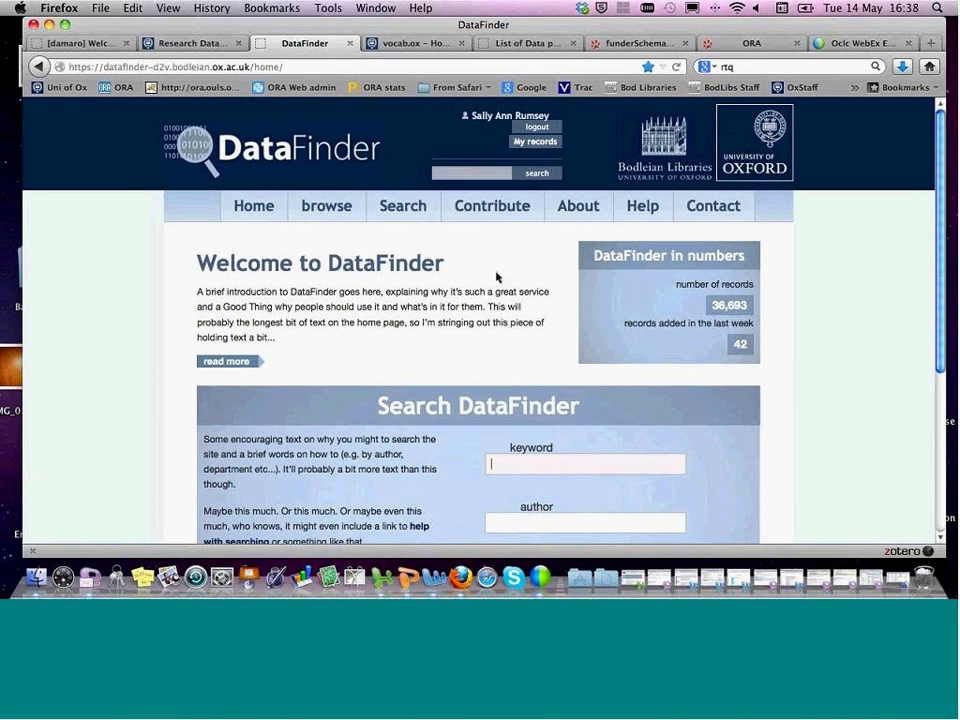
pyautogui.click(496, 214)
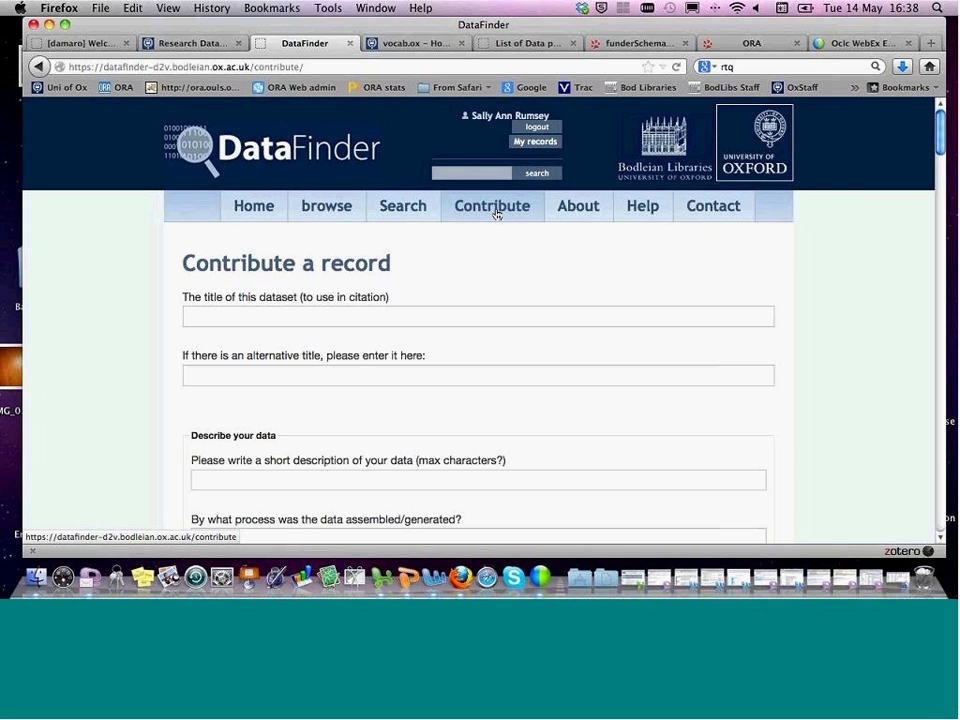
pyautogui.scroll(-1, 876, 221)
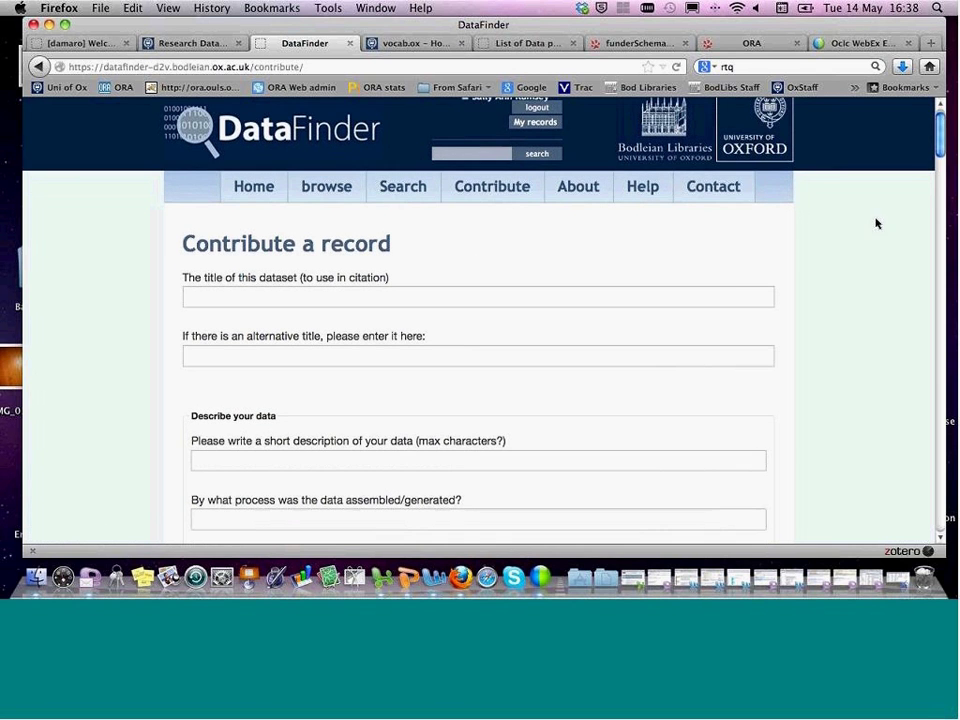
pyautogui.moveTo(940, 147); pyautogui.dragTo(940, 240)
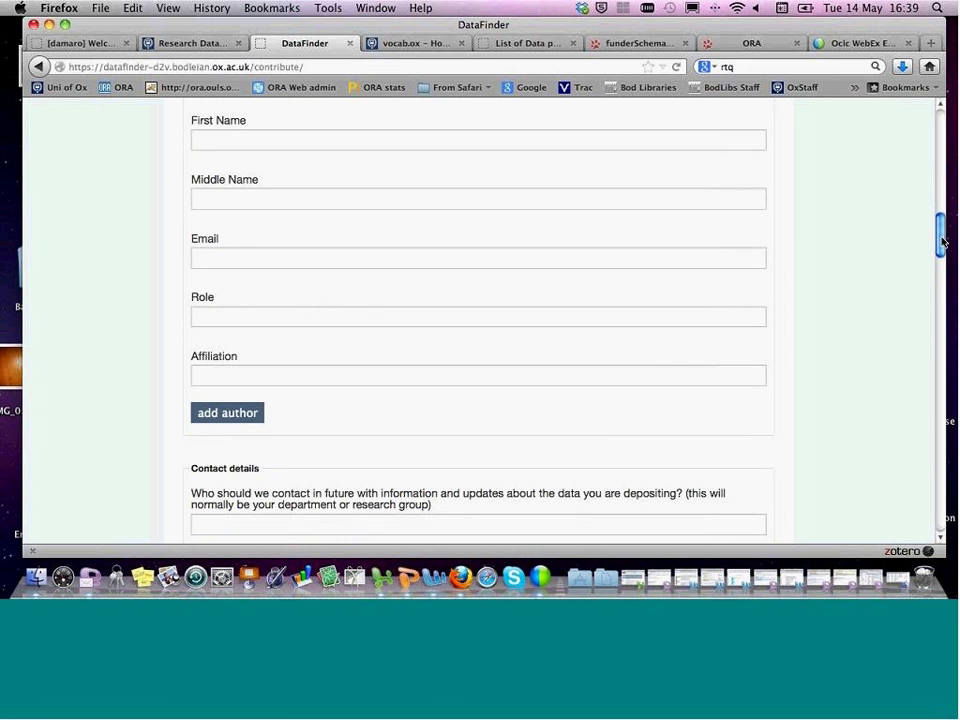
# Look up "cardi" as the subject area, choose Cardiology, and refine the selection to Doppler echocardiography
pyautogui.moveTo(941, 242); pyautogui.dragTo(938, 180)
pyautogui.click(592, 242)
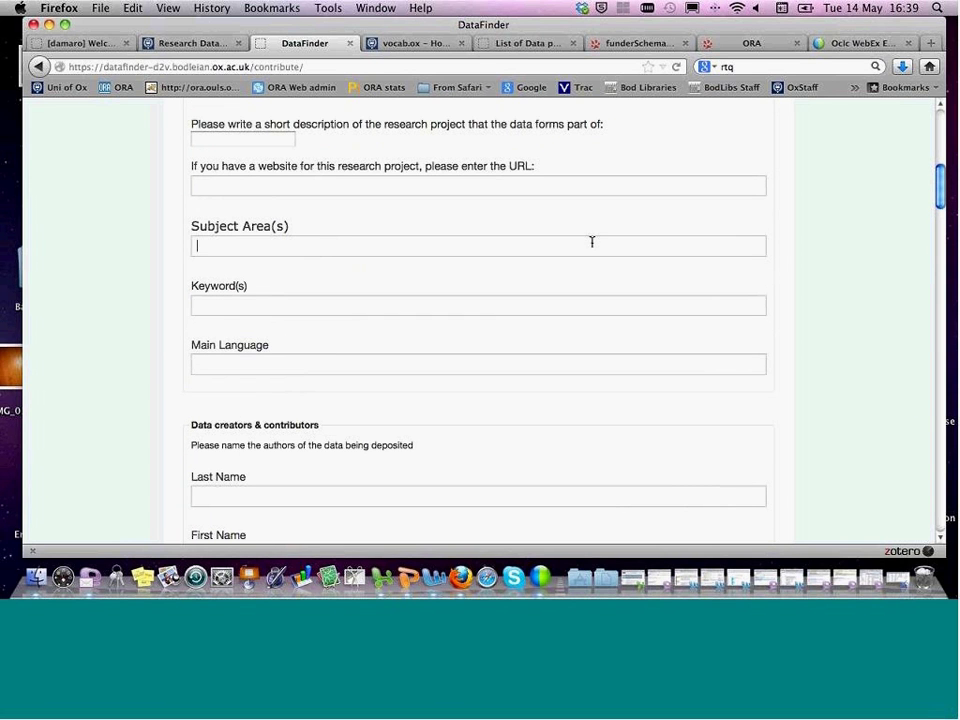
pyautogui.write('card')
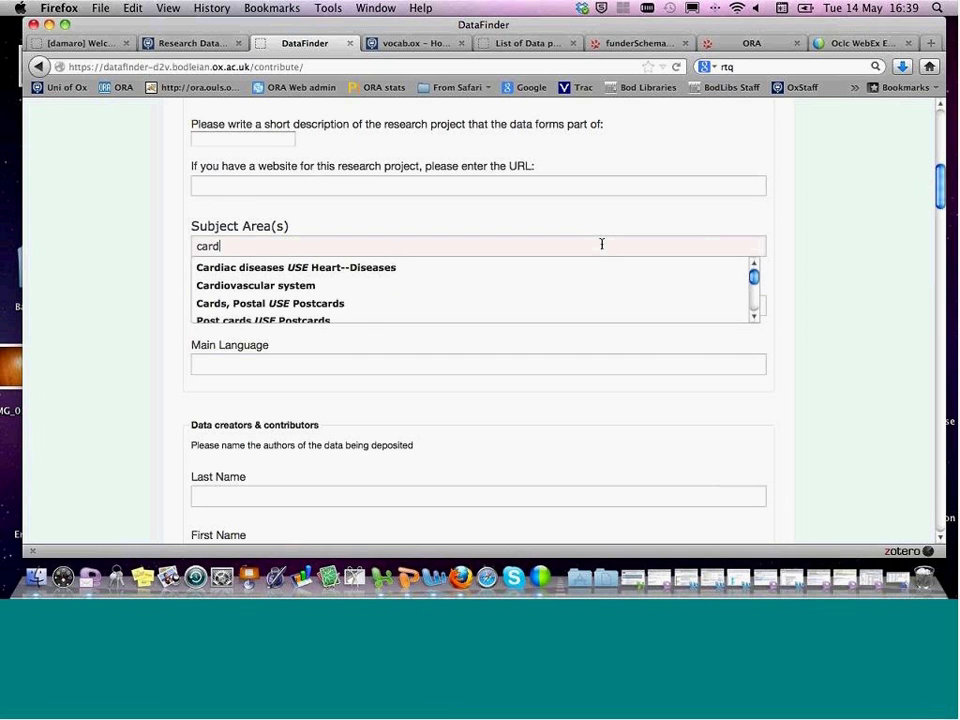
pyautogui.write('i')
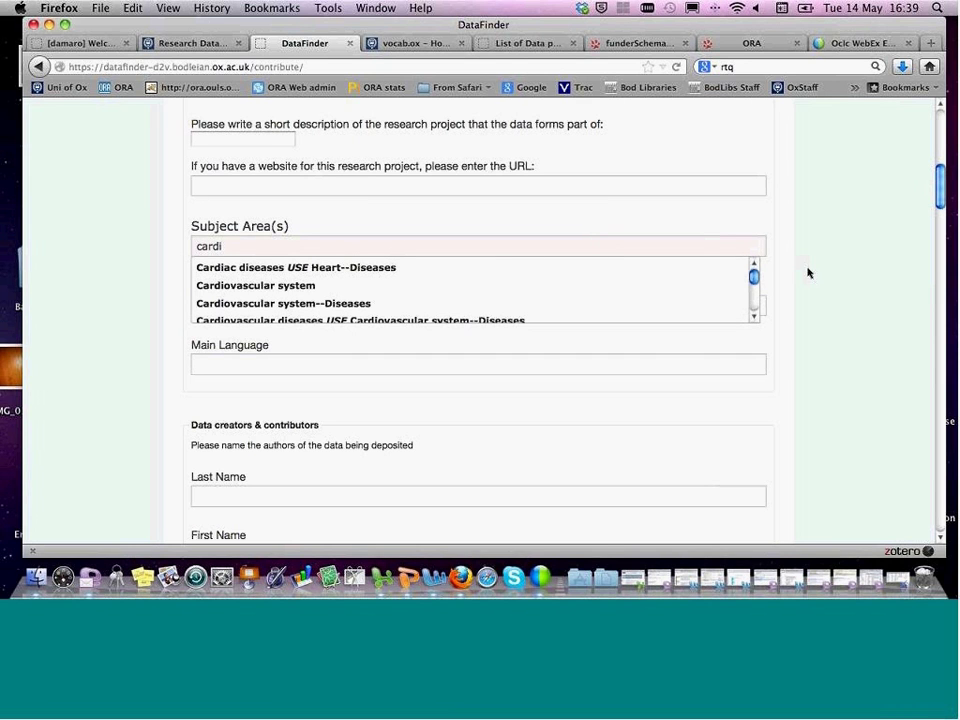
pyautogui.moveTo(752, 279); pyautogui.dragTo(753, 290)
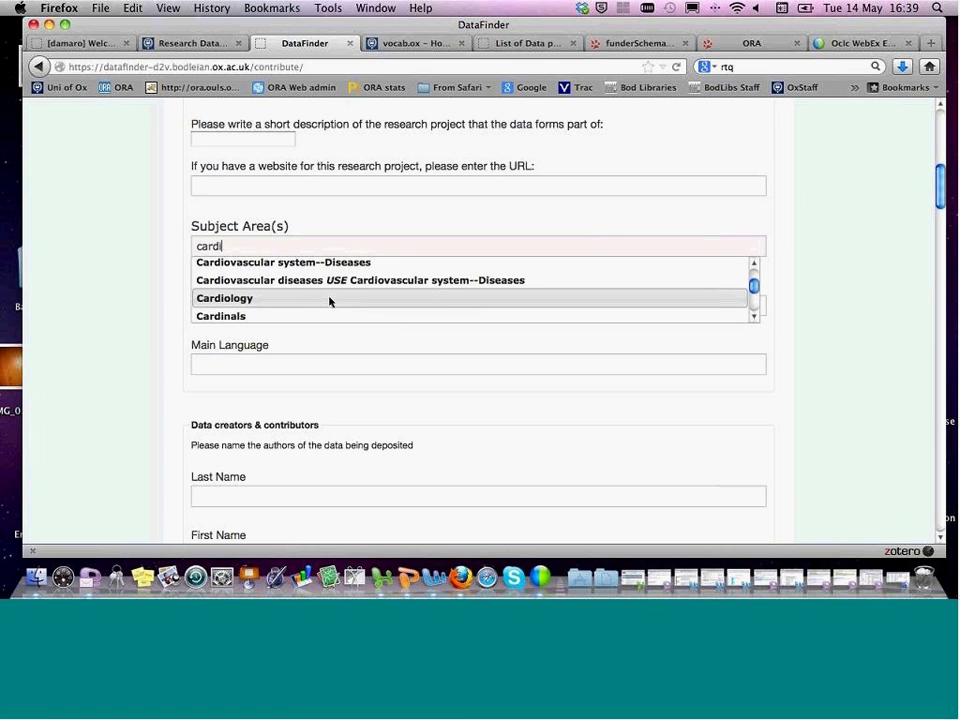
pyautogui.click(253, 299)
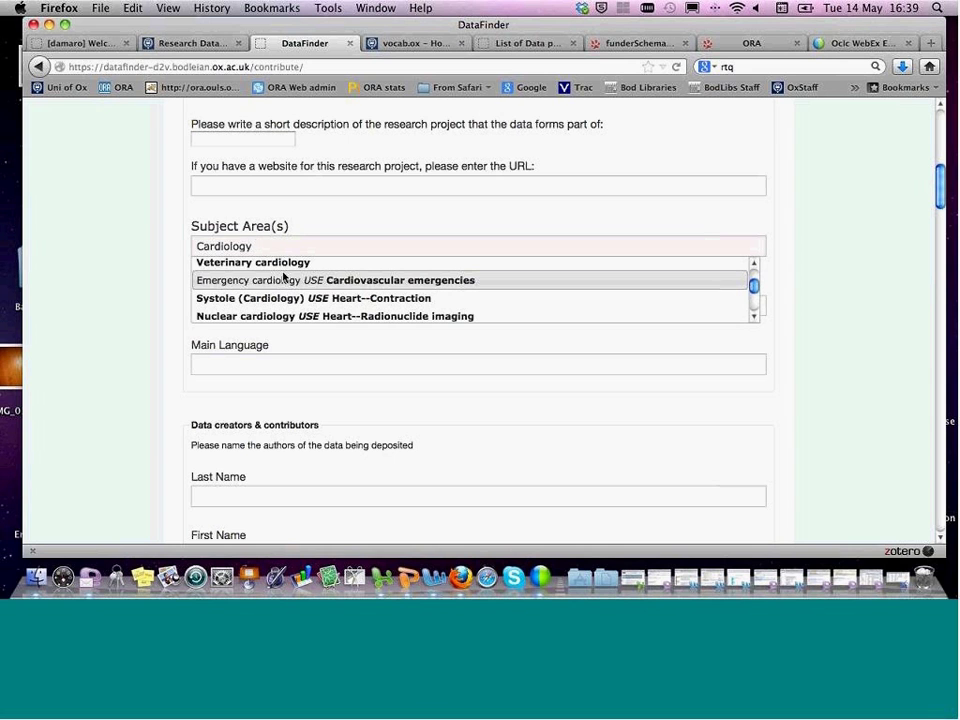
pyautogui.scroll(-4, 307, 285)
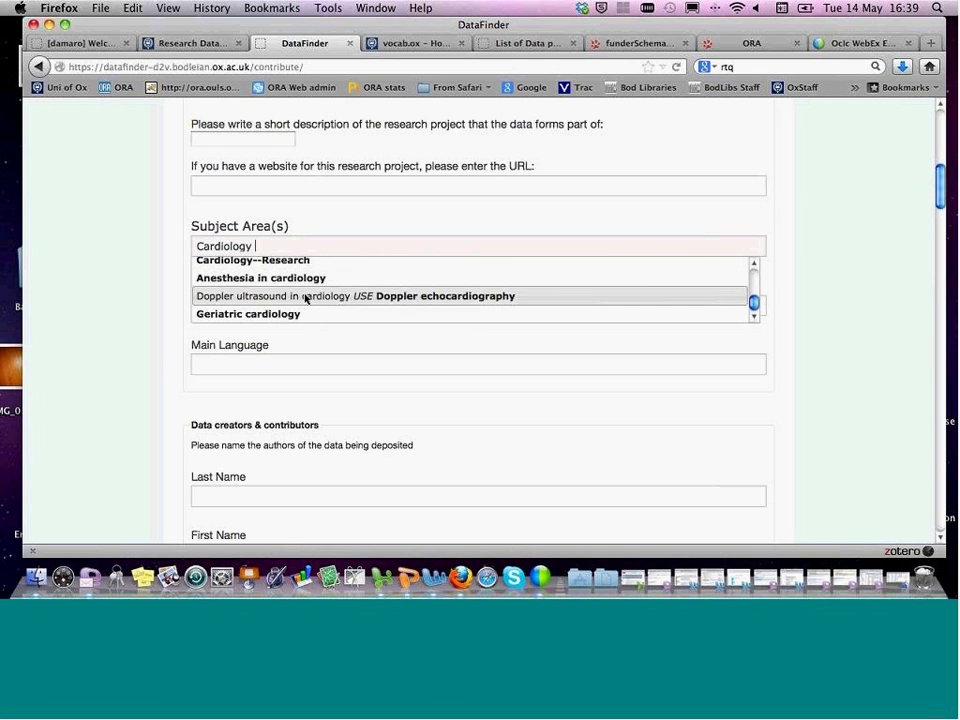
pyautogui.click(306, 296)
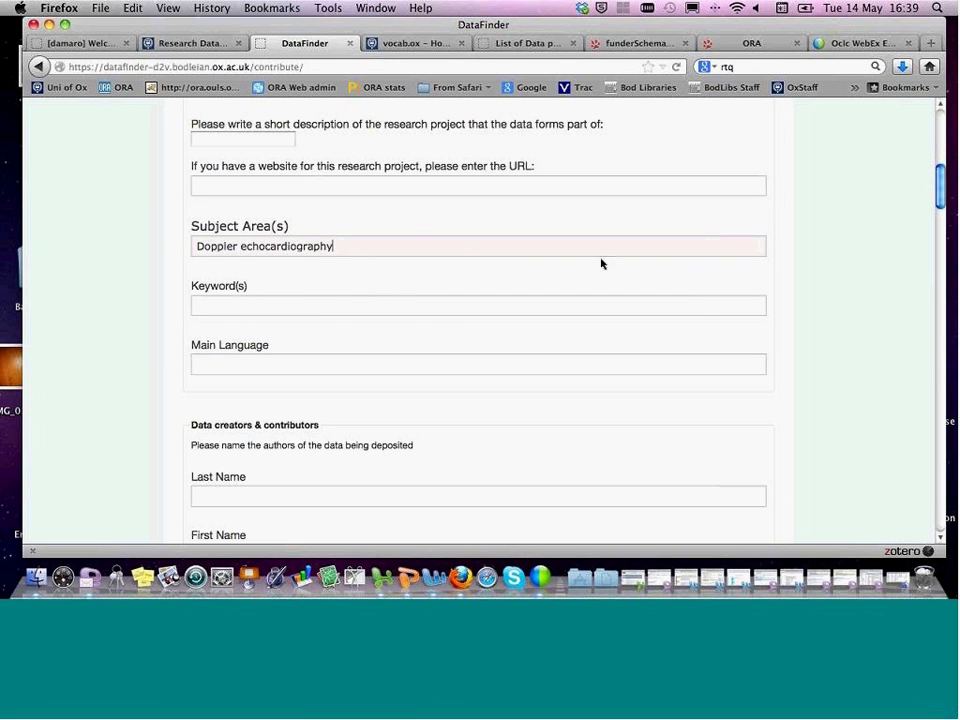
# Examine the contribution form's remaining fields, from keywords and data creators through digital data to funding and related information
pyautogui.scroll(-1, 696, 242)
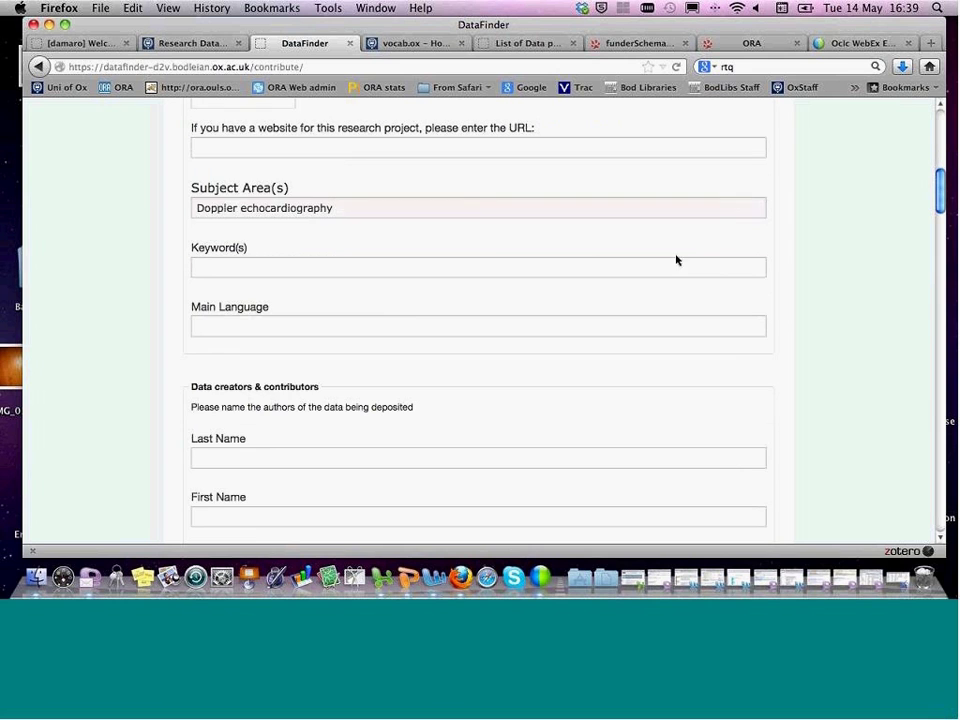
pyautogui.click(672, 264)
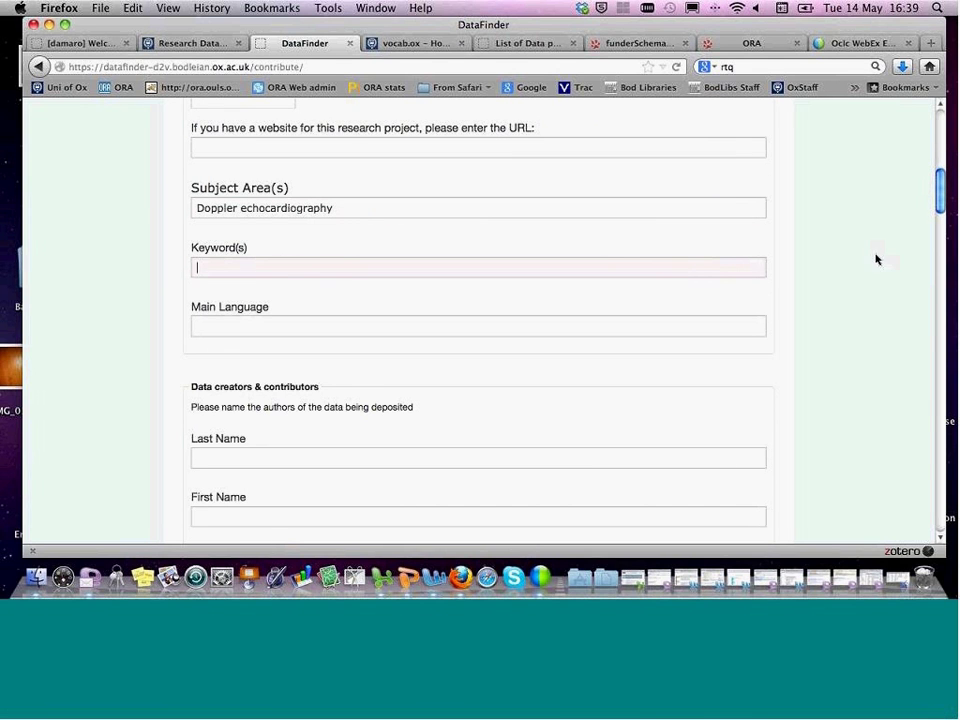
pyautogui.moveTo(940, 197); pyautogui.dragTo(942, 218)
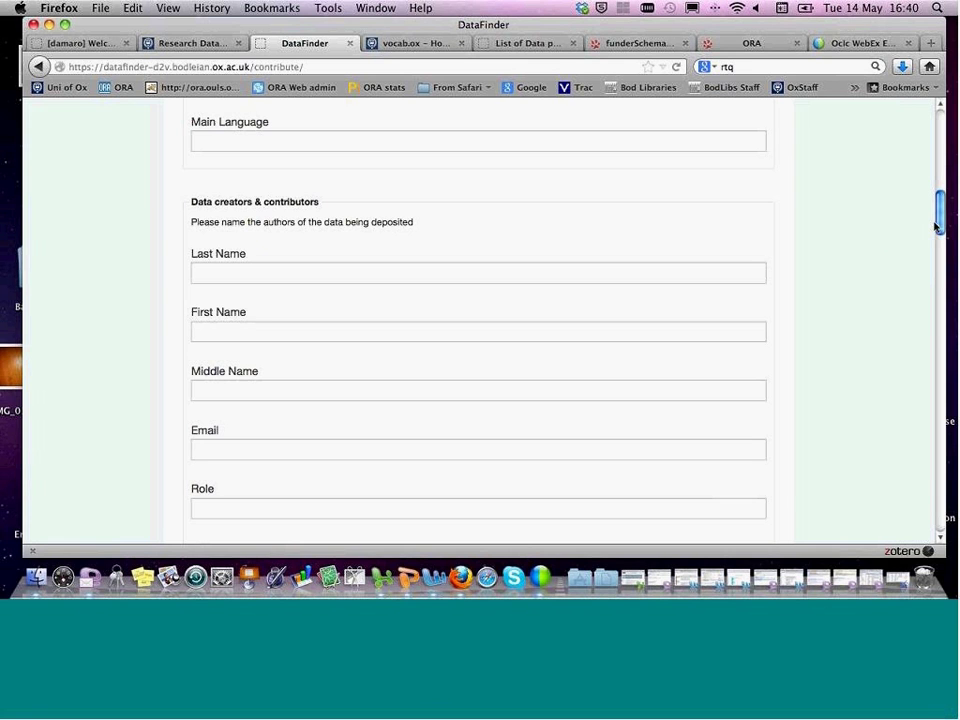
pyautogui.moveTo(938, 222); pyautogui.dragTo(939, 305)
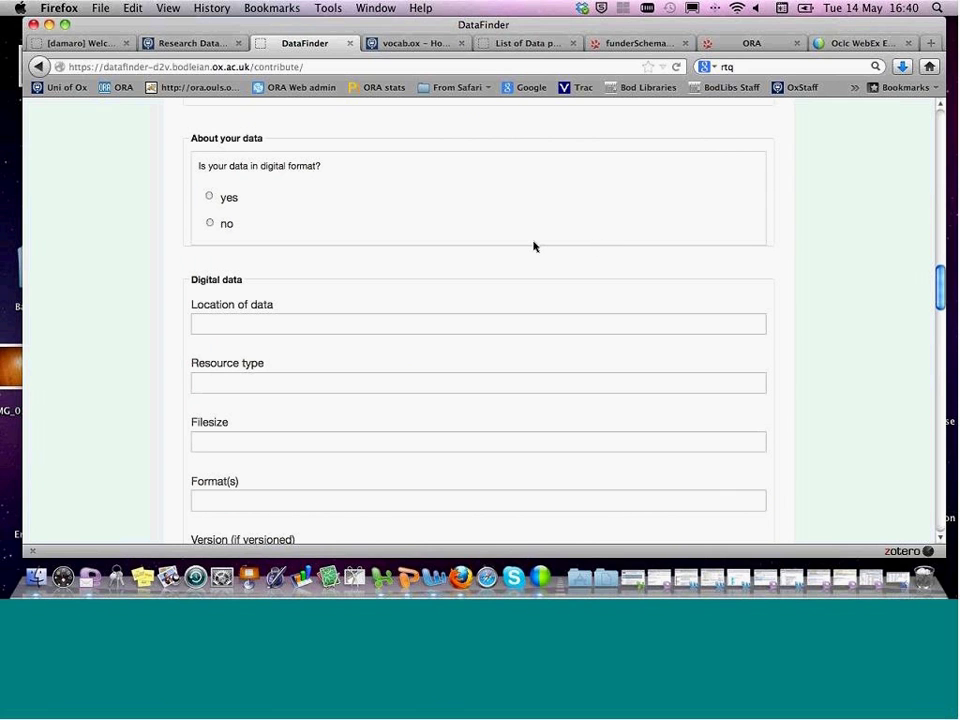
pyautogui.scroll(-1, 534, 246)
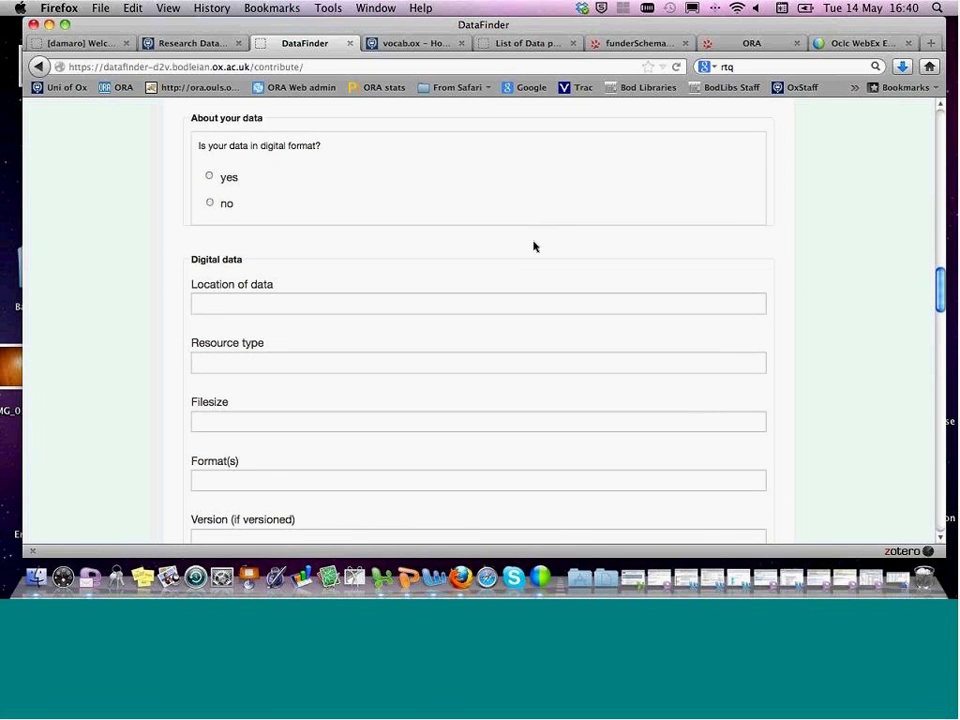
pyautogui.scroll(-1, 534, 246)
pyautogui.scroll(-2, 534, 246)
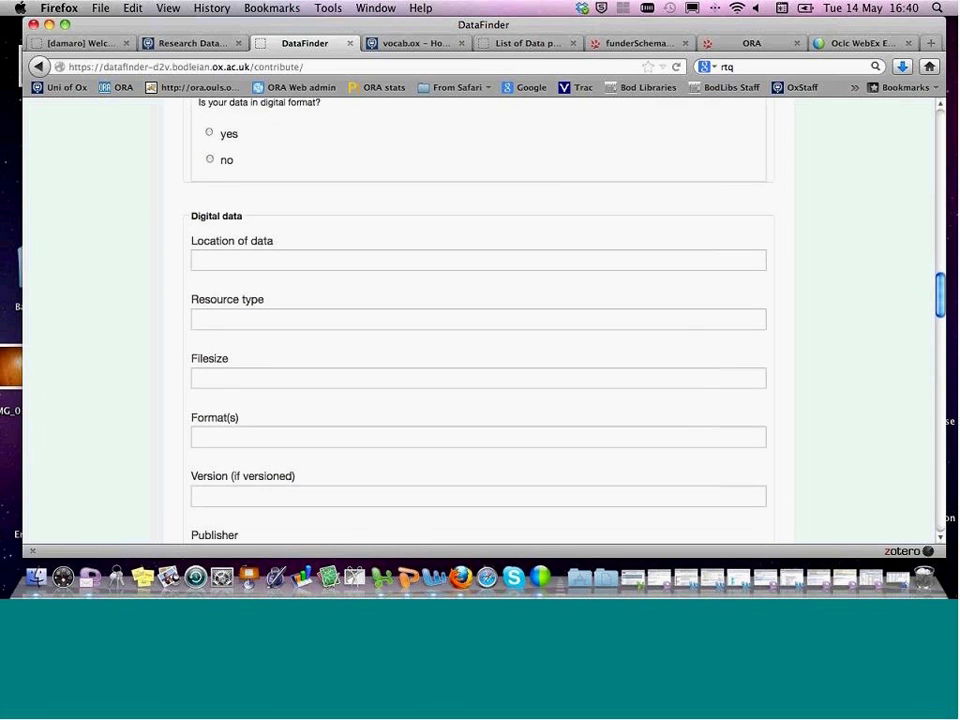
pyautogui.scroll(-3, 534, 244)
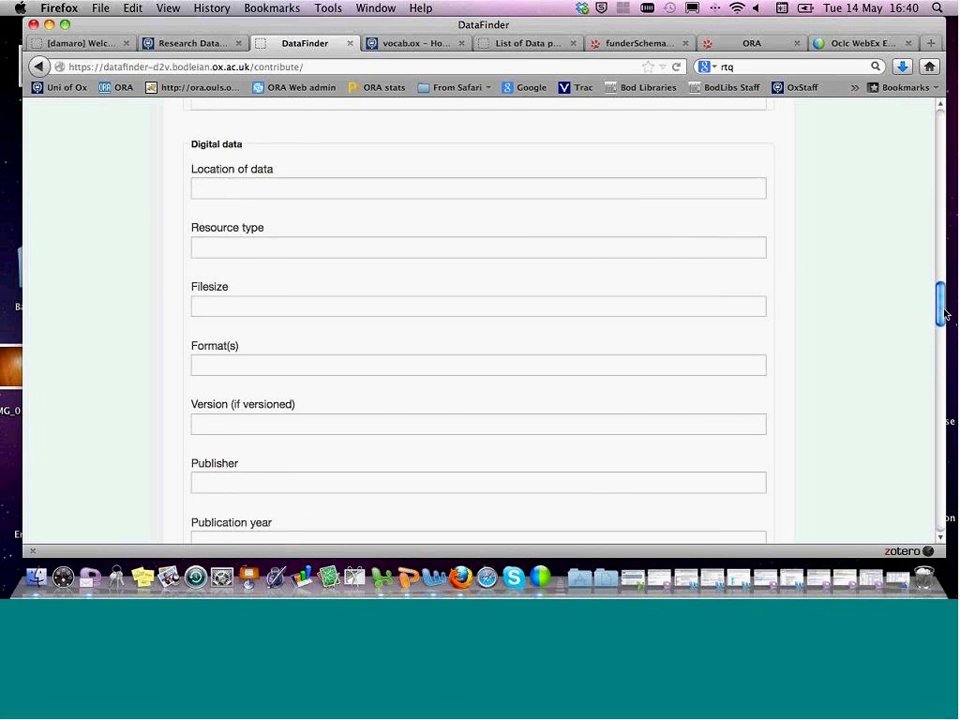
pyautogui.moveTo(940, 310); pyautogui.dragTo(936, 395)
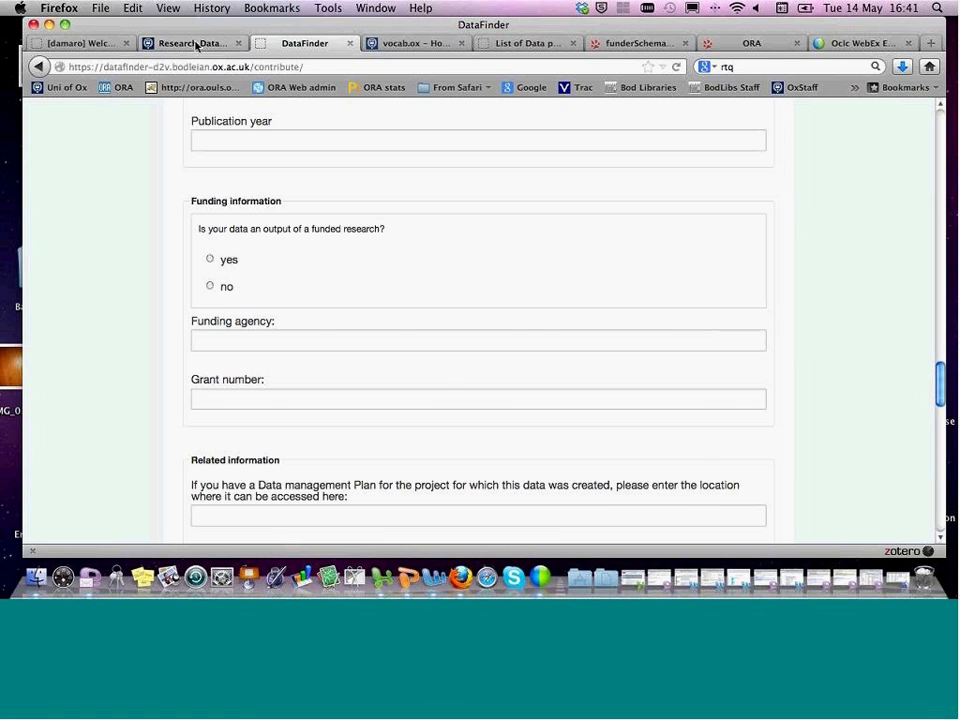
# Switch to the University's Research Data Management site and examine its introduction and data lifecycle diagram
pyautogui.click(197, 44)
pyautogui.moveTo(941, 186); pyautogui.dragTo(938, 237)
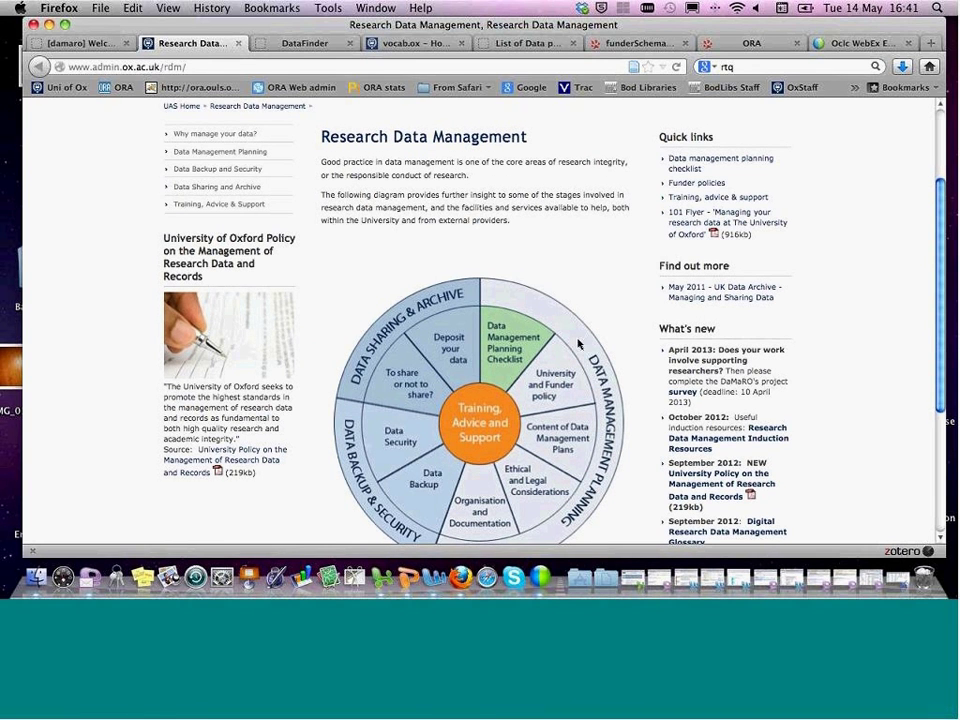
pyautogui.scroll(-1, 400, 380)
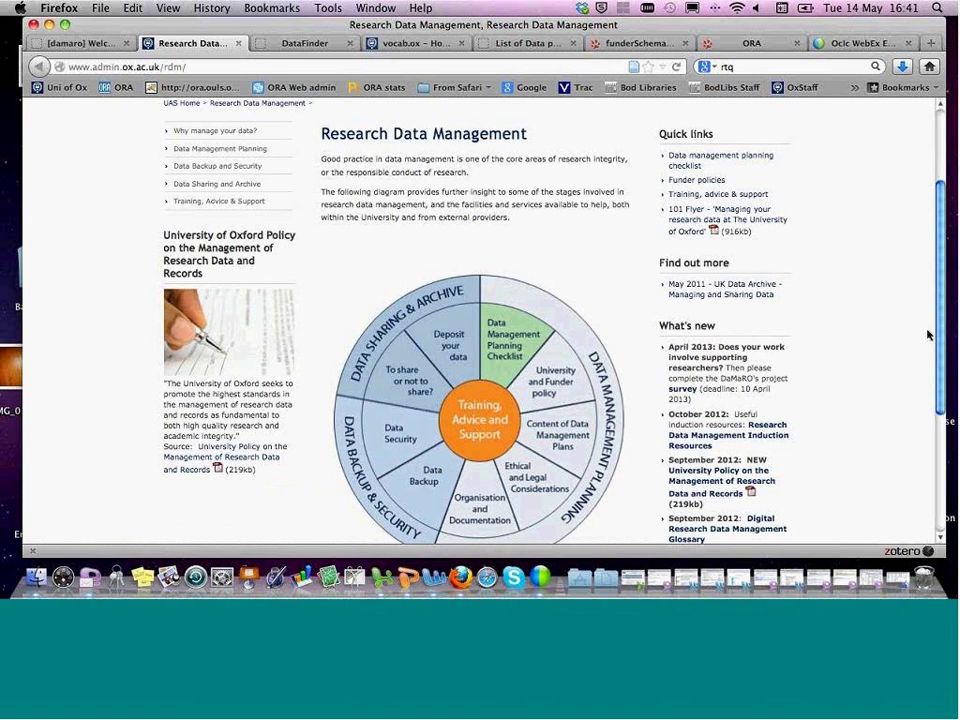
pyautogui.scroll(5, 944, 282)
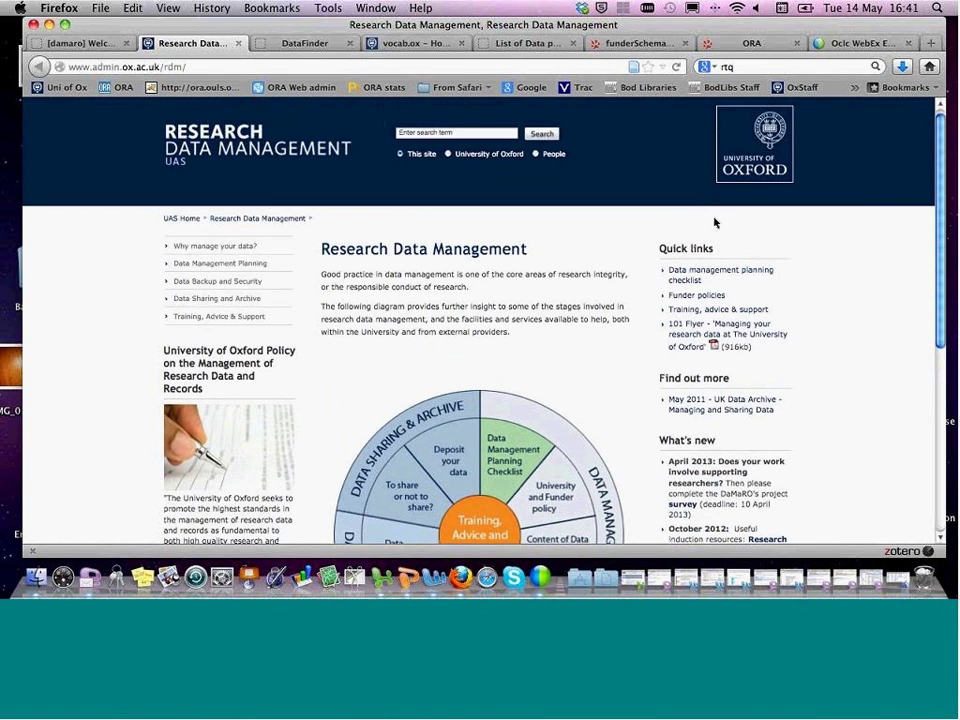
# View the vocab.ox home page and its introduction to the University of Oxford's controlled vocabularies
pyautogui.click(442, 44)
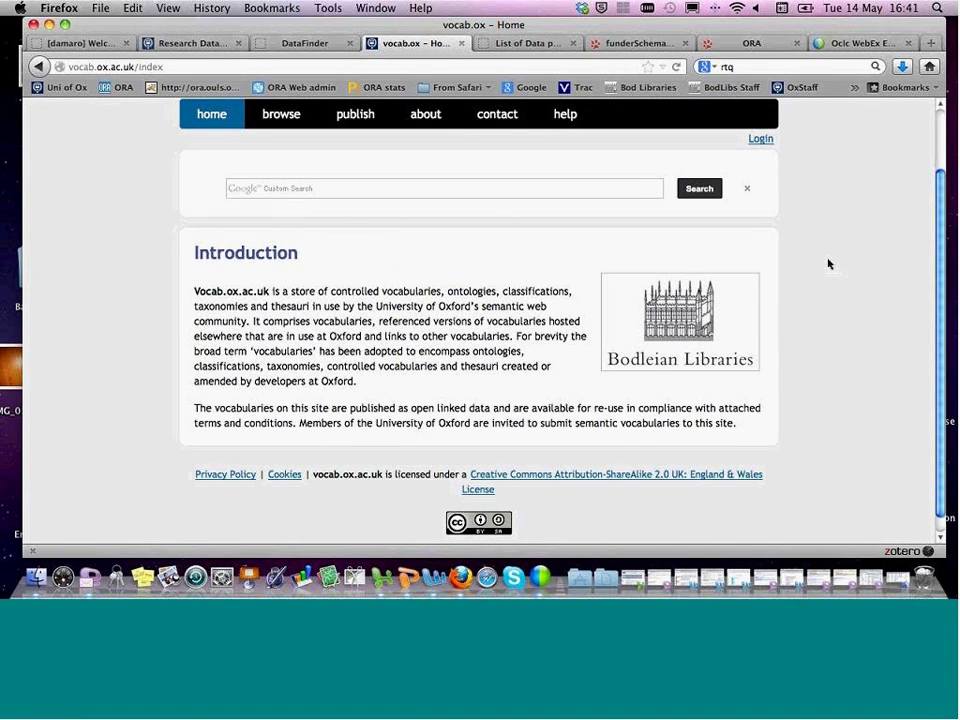
pyautogui.moveTo(944, 241); pyautogui.dragTo(915, 218)
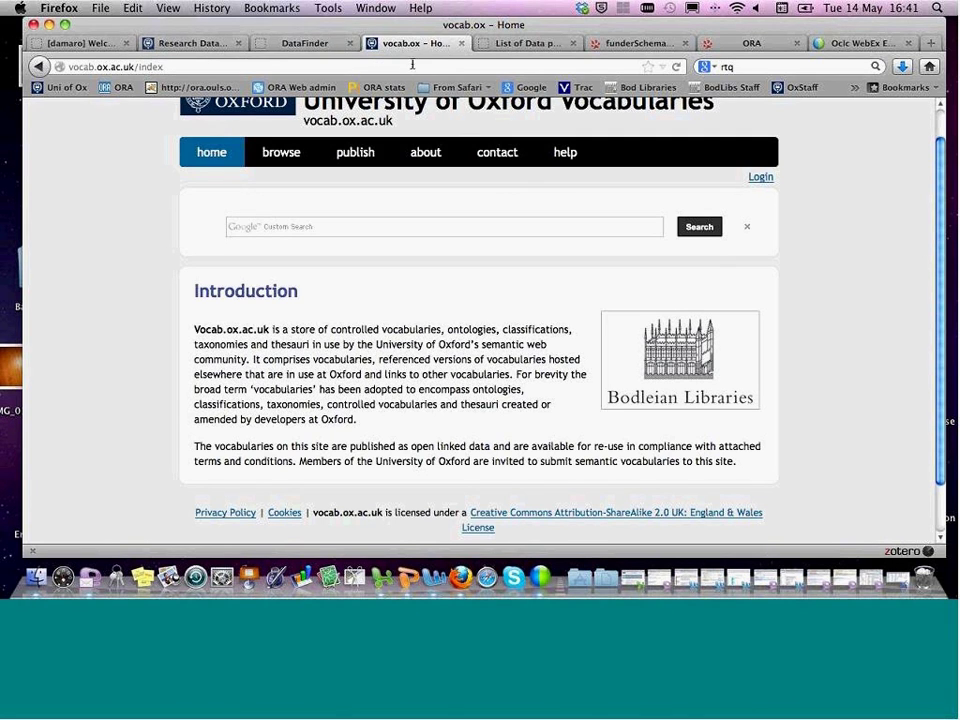
pyautogui.click(316, 45)
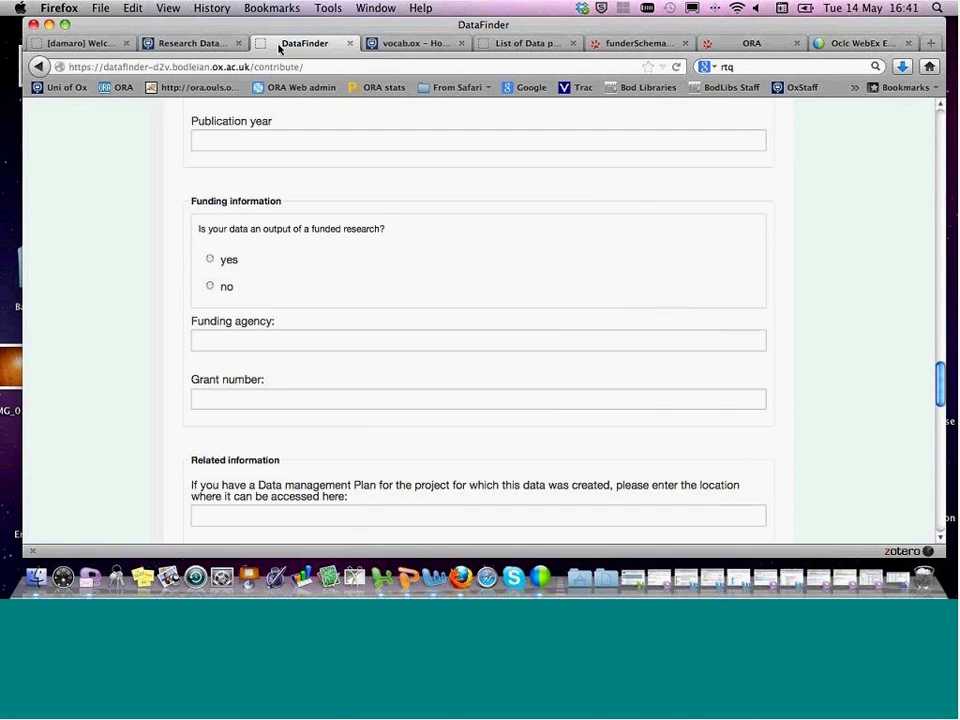
pyautogui.click(186, 46)
pyautogui.click(415, 44)
# Switch to DataBank and examine the data packages and their access status in the general silo
pyautogui.click(500, 45)
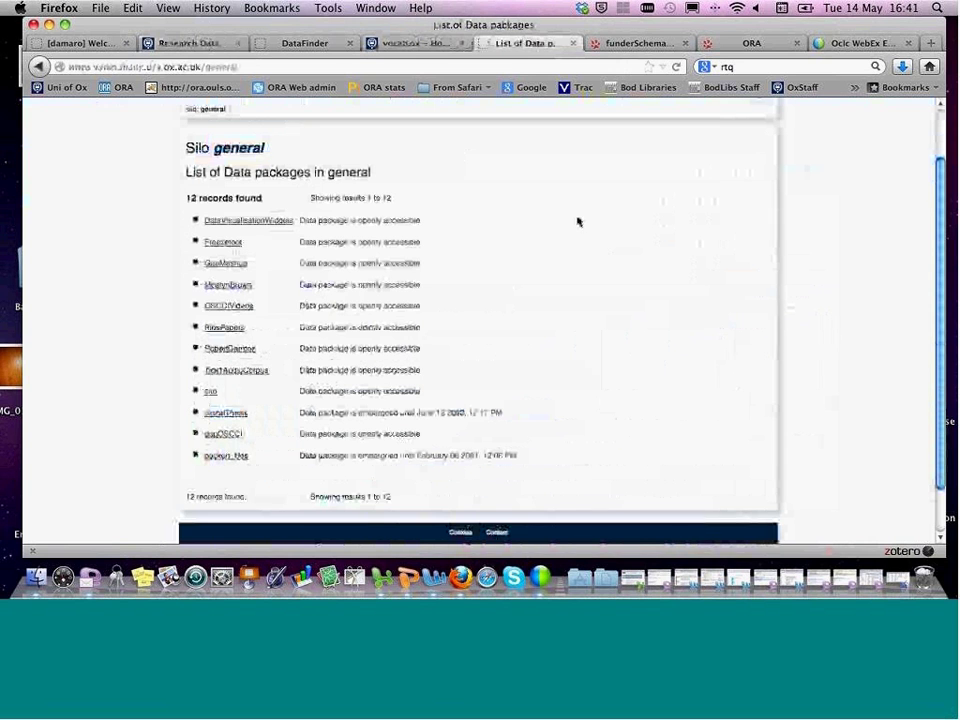
pyautogui.moveTo(937, 253); pyautogui.dragTo(937, 207)
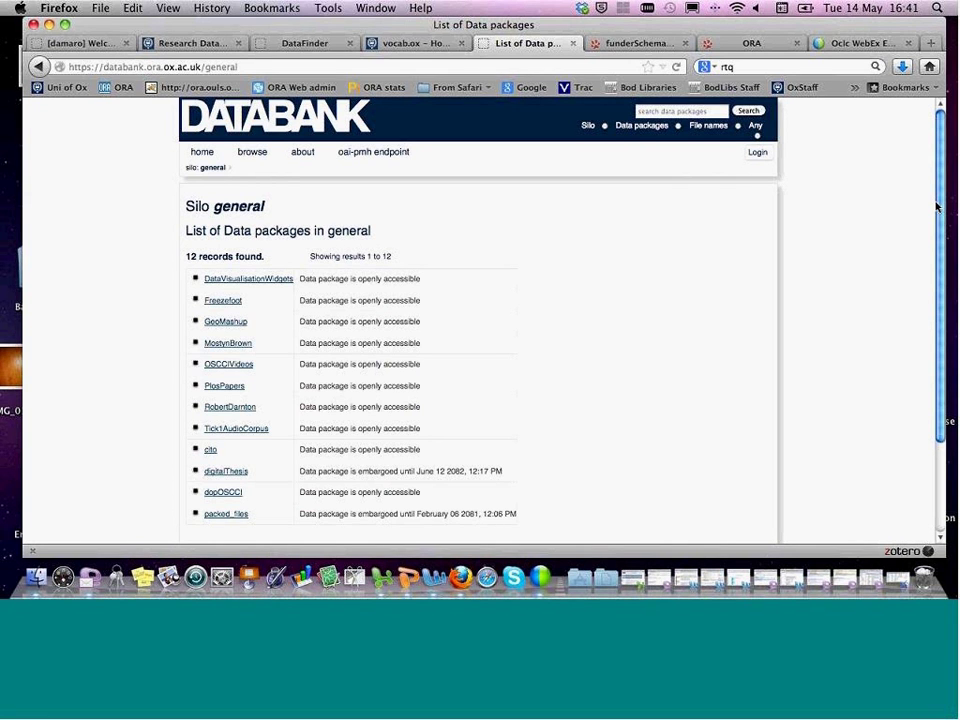
pyautogui.scroll(-1, 937, 207)
pyautogui.moveTo(937, 207); pyautogui.dragTo(937, 209)
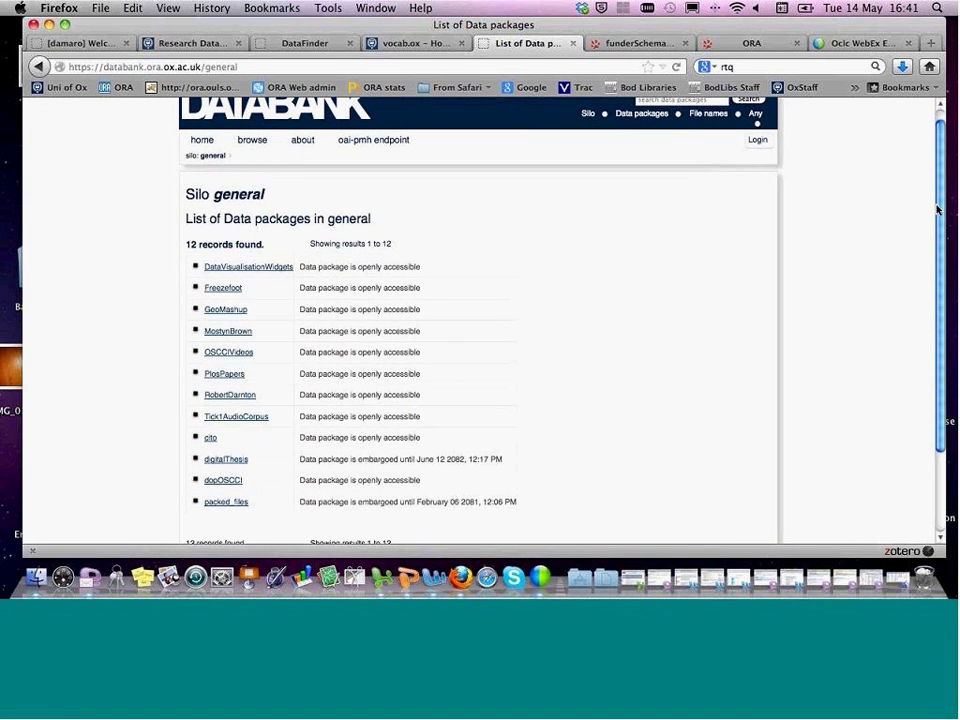
pyautogui.scroll(-2, 630, 353)
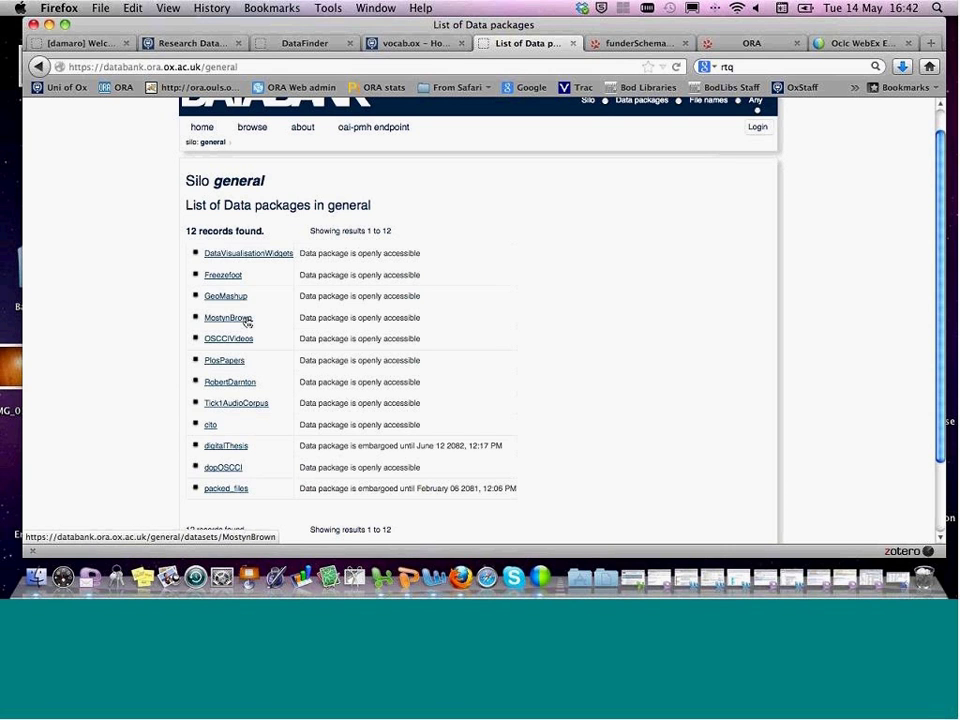
pyautogui.scroll(-1, 391, 296)
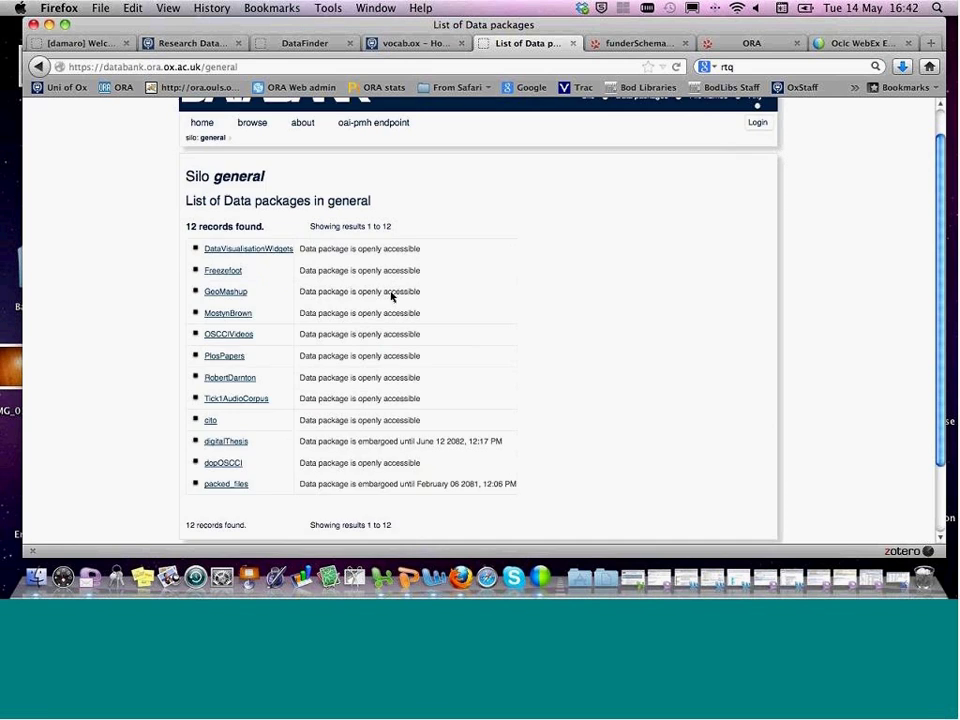
pyautogui.scroll(-3, 391, 296)
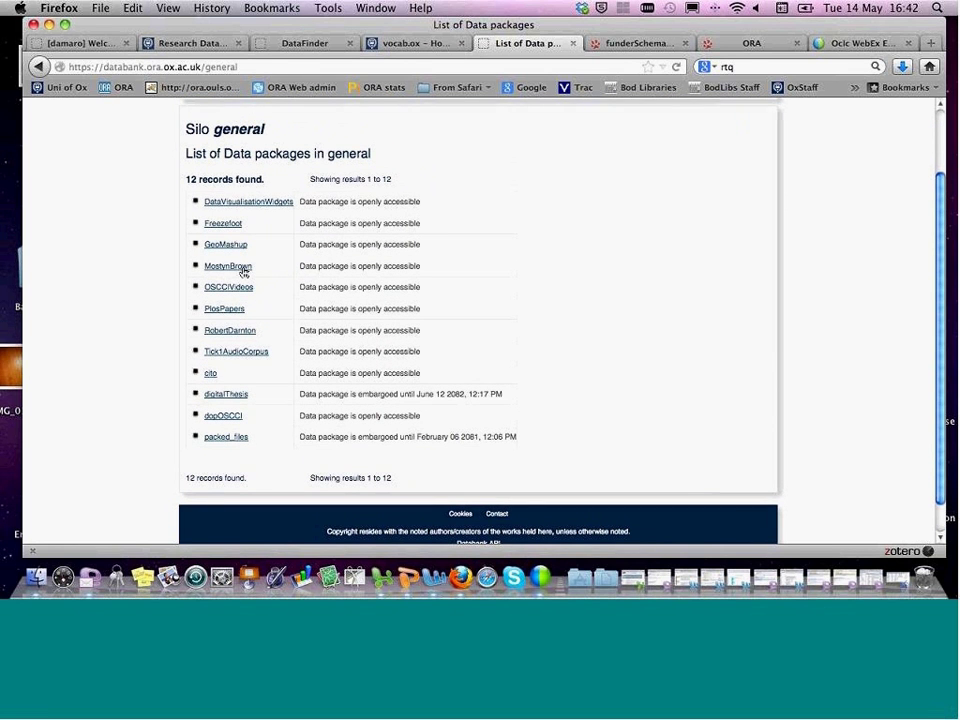
# Open the thesis data package listed directly below GeoMashup and examine its metadata and aggregated files
pyautogui.click(241, 268)
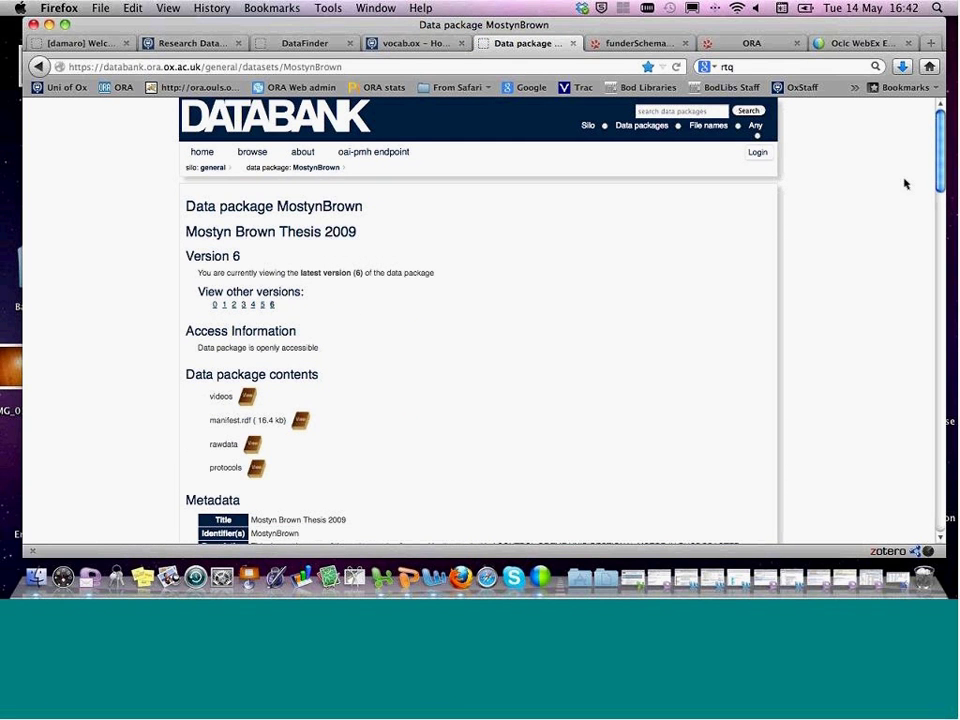
pyautogui.moveTo(945, 160); pyautogui.dragTo(940, 241)
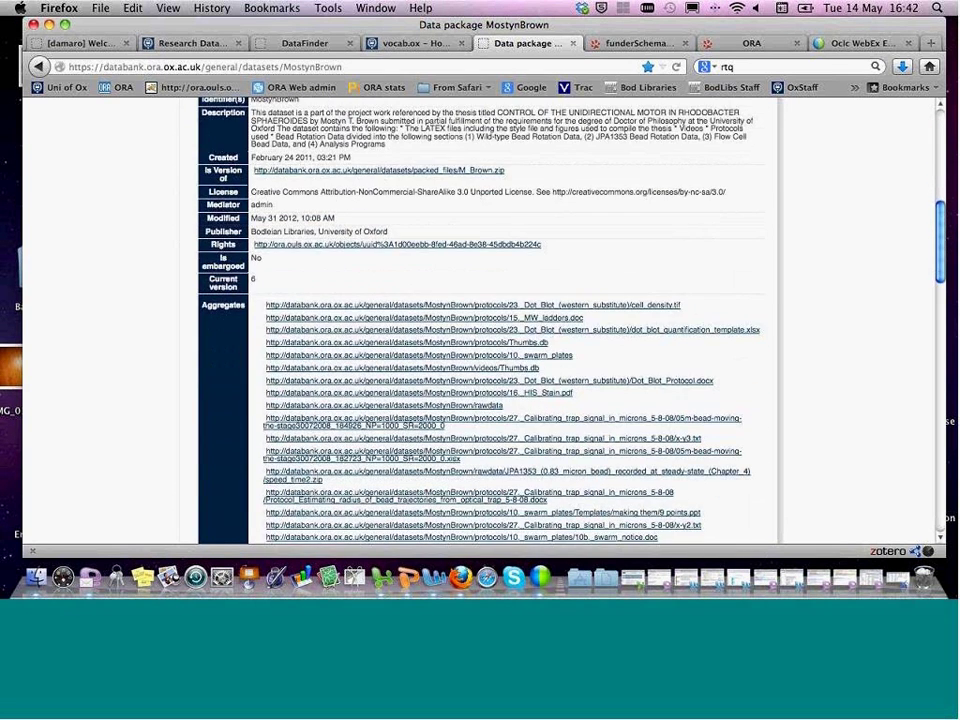
pyautogui.scroll(-4, 933, 233)
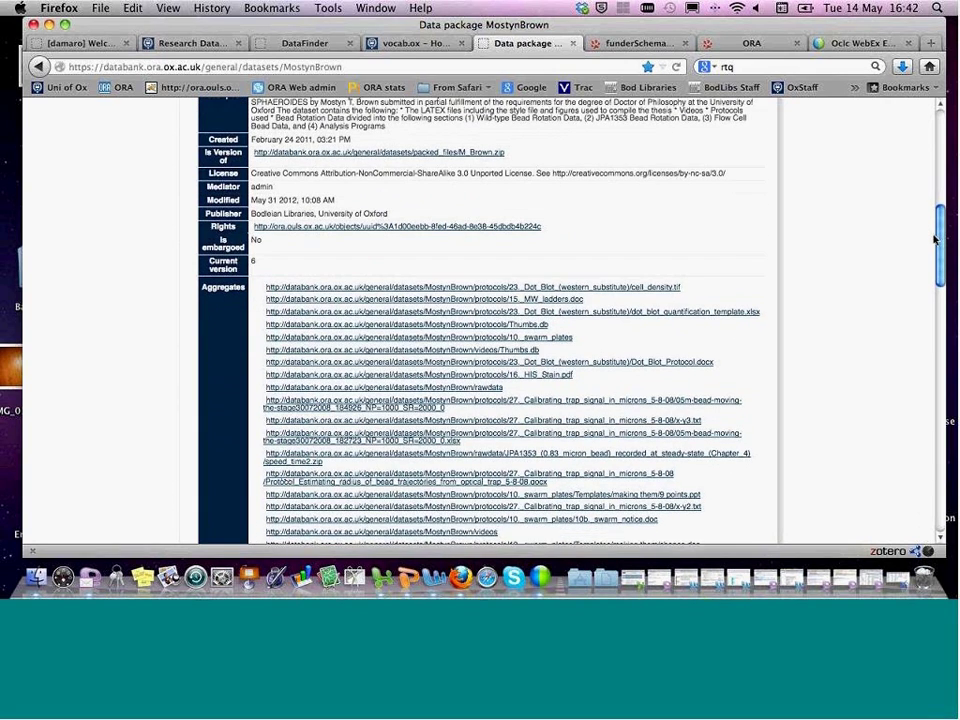
pyautogui.scroll(15, 933, 190)
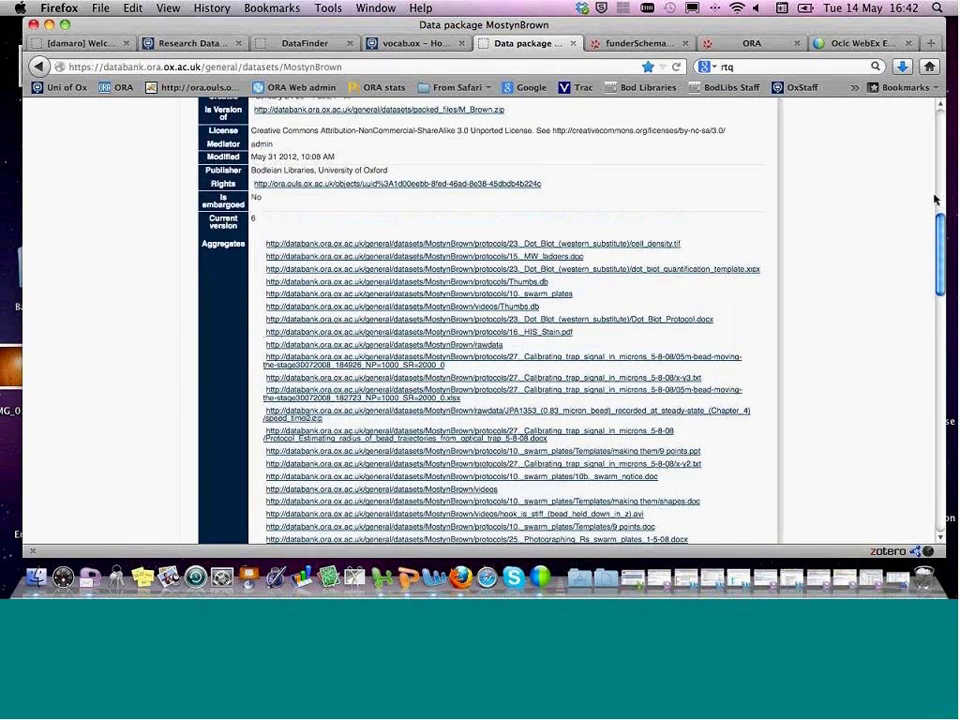
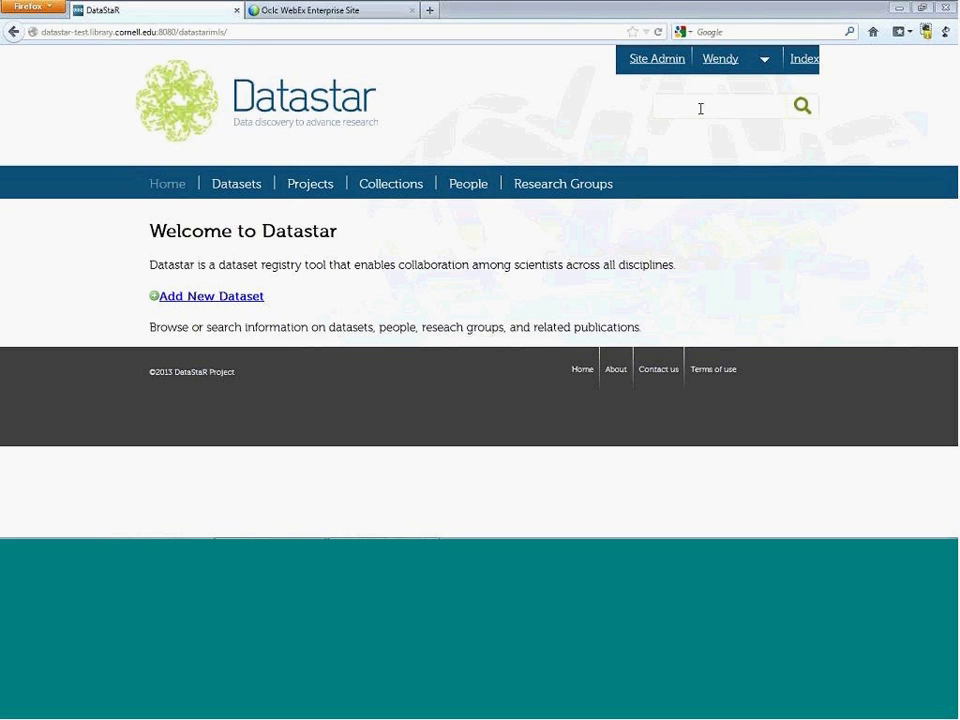
# Search Datastar for "loons" and limit the results to research items of type Dataset
pyautogui.click(701, 108)
pyautogui.write('loons')
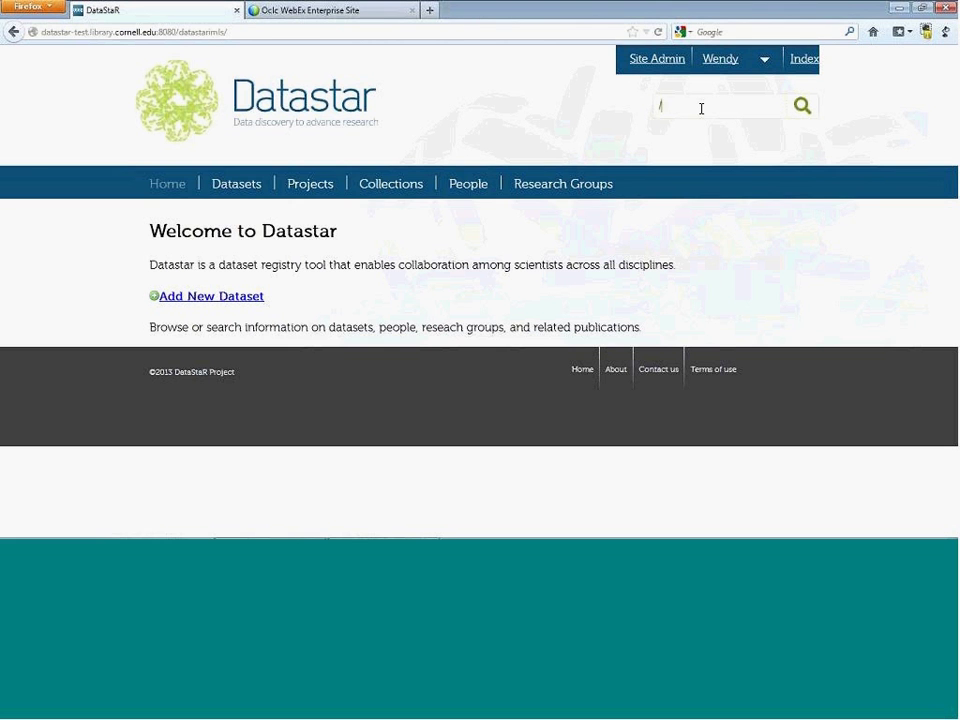
pyautogui.press('Return')
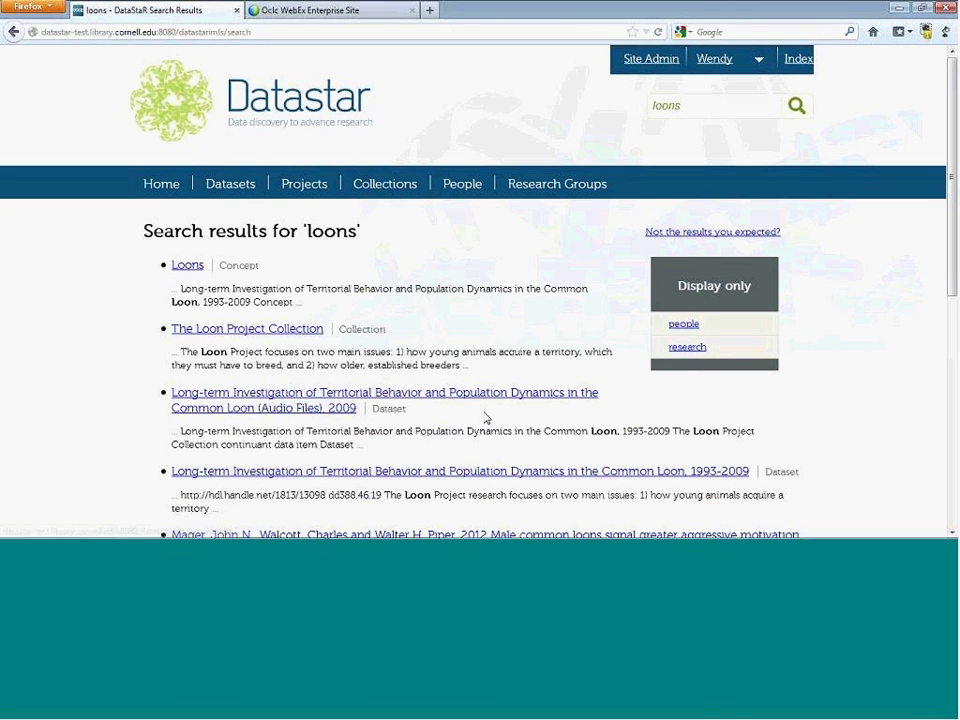
pyautogui.click(695, 353)
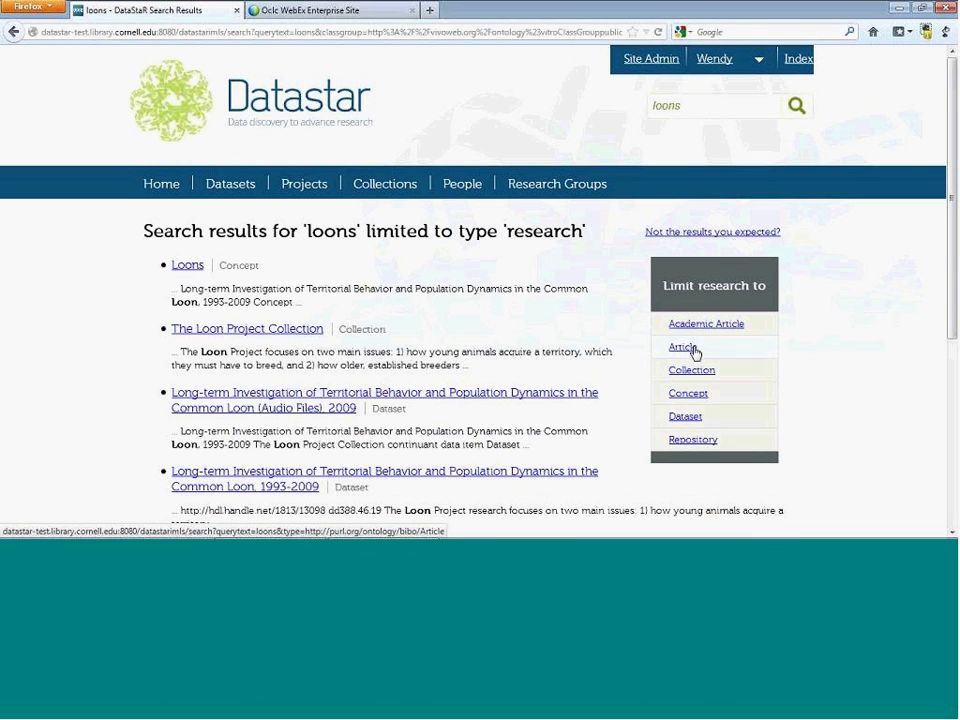
pyautogui.click(686, 416)
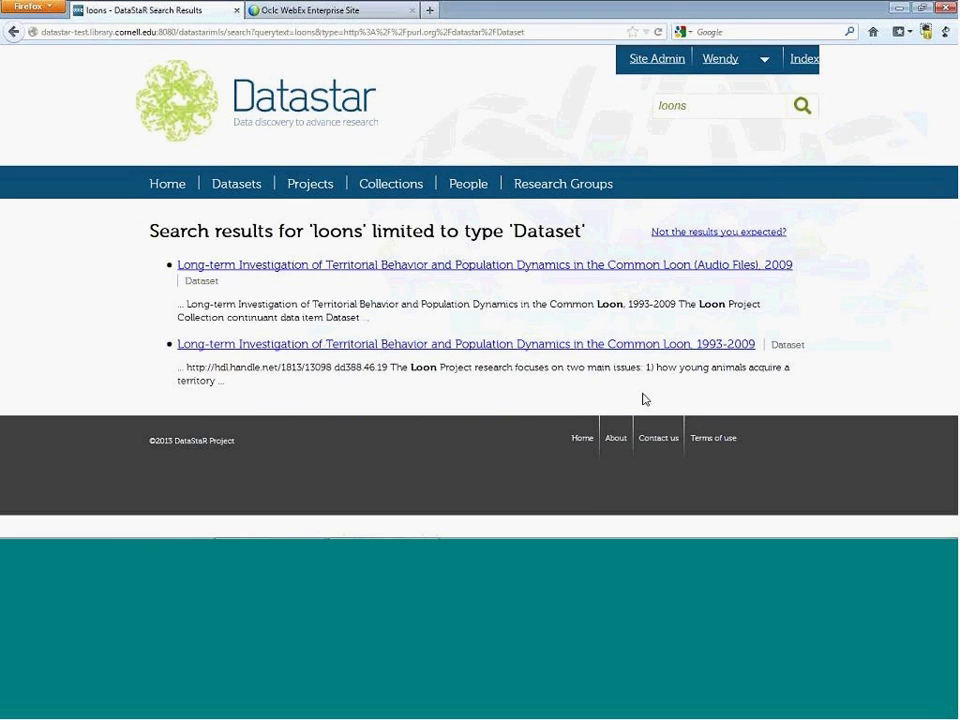
# Open the Common Loon, 1993-2009 dataset record, view its Knowledge Network for Biocomplexity data page, and return to the record
pyautogui.click(488, 344)
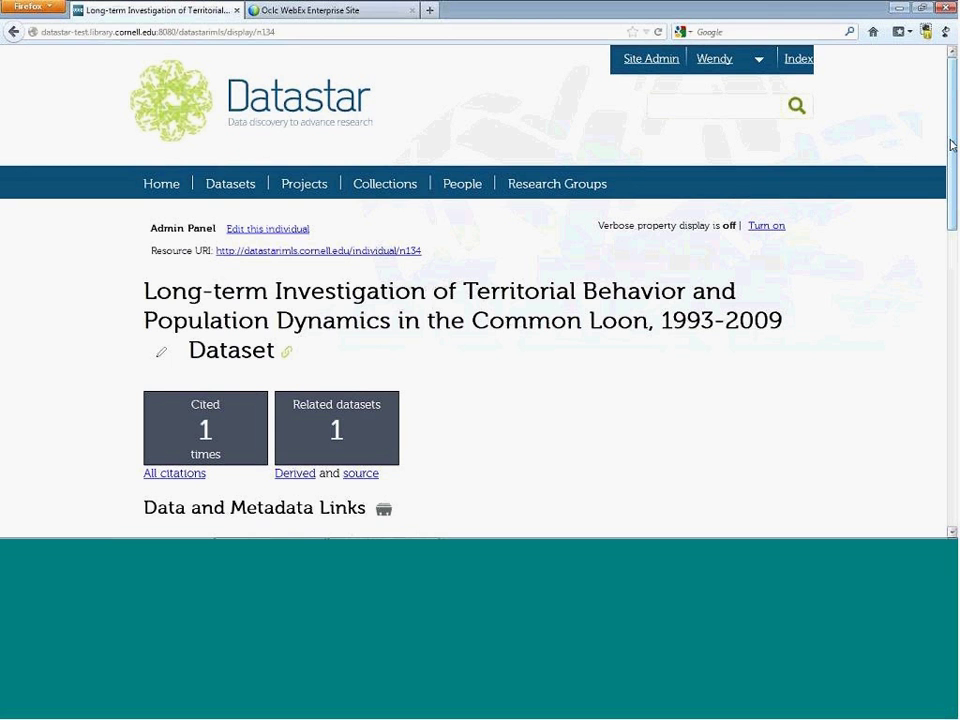
pyautogui.moveTo(952, 145); pyautogui.dragTo(952, 208)
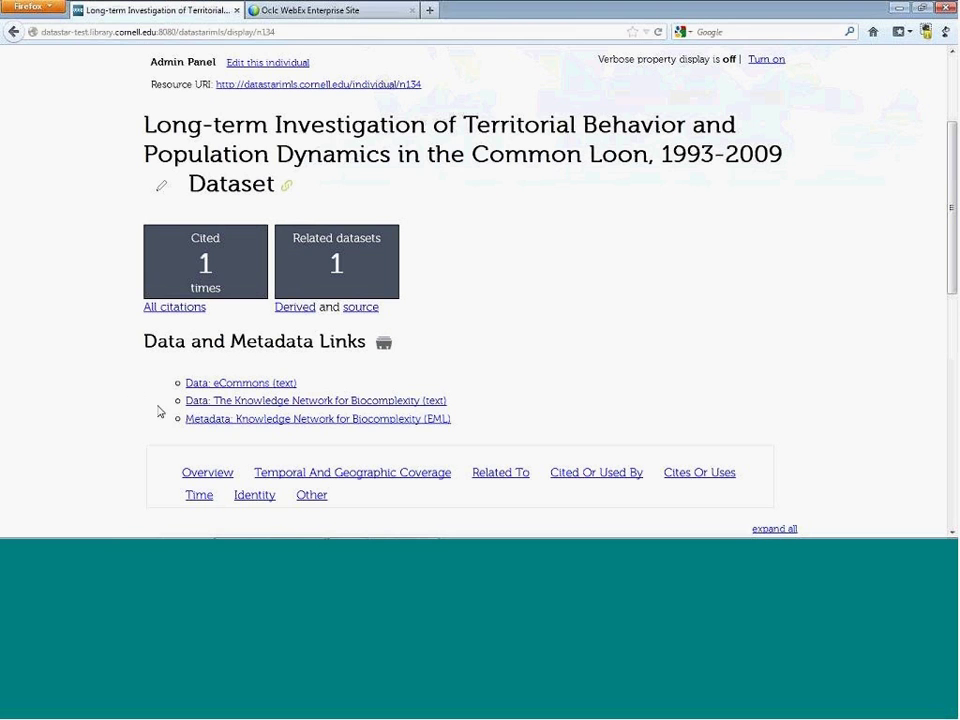
pyautogui.click(295, 405)
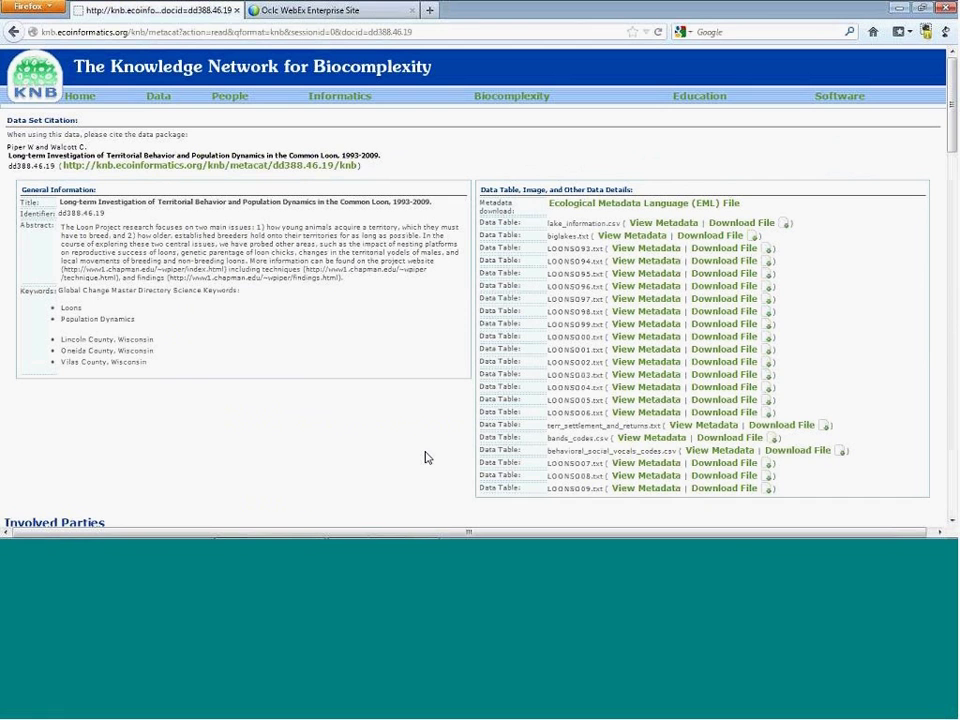
pyautogui.click(14, 32)
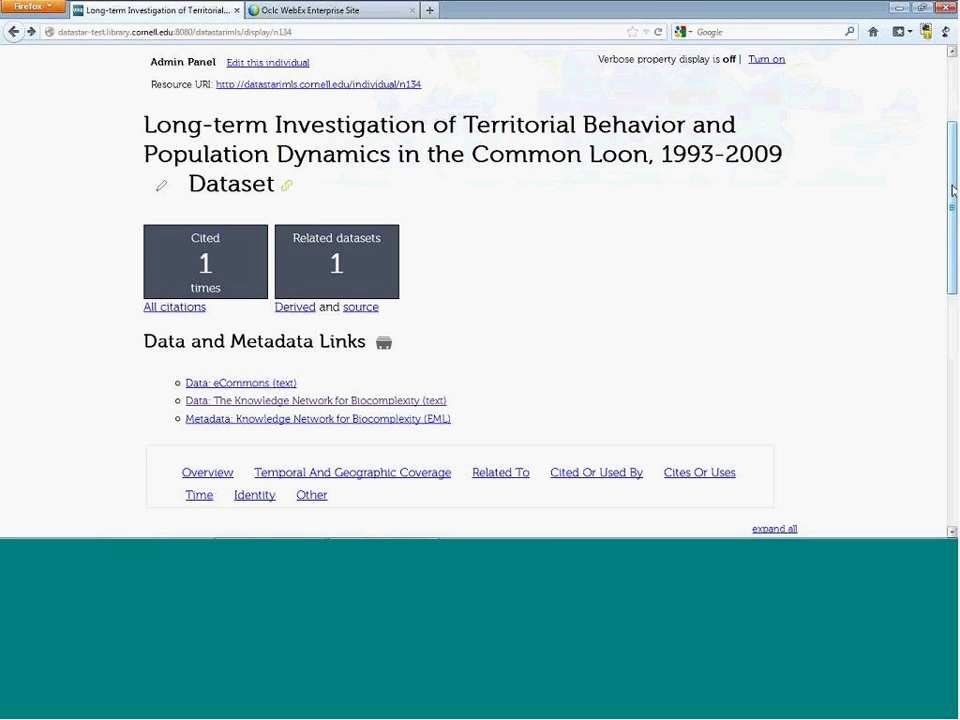
# Expand all sections of the dataset record and examine its description, authors, contact, subject areas and publication details
pyautogui.scroll(-3, 953, 190)
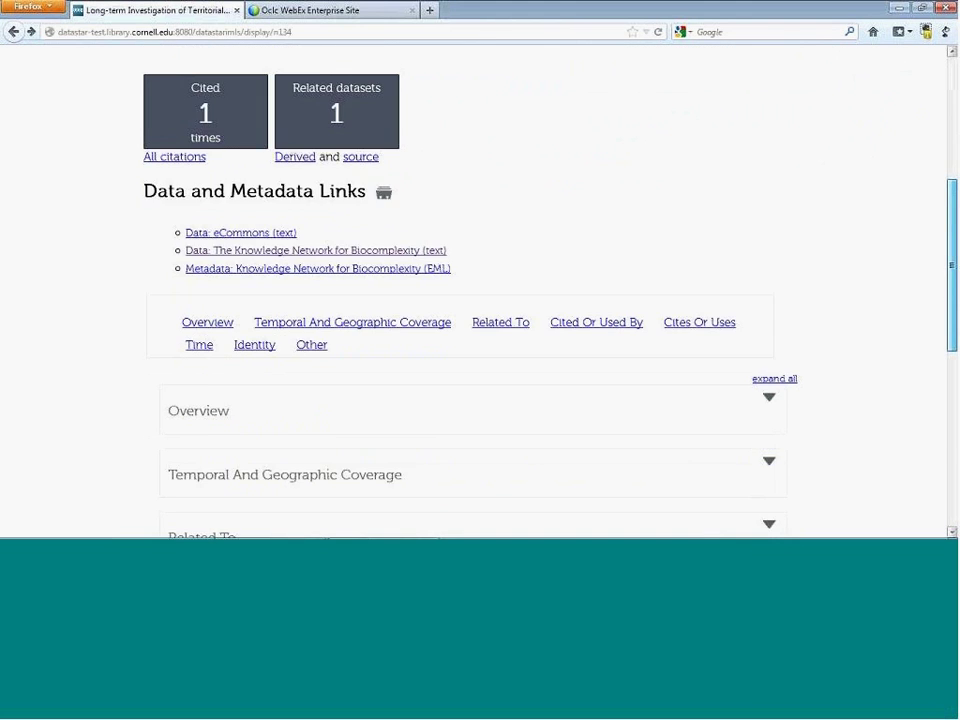
pyautogui.scroll(-2, 470, 290)
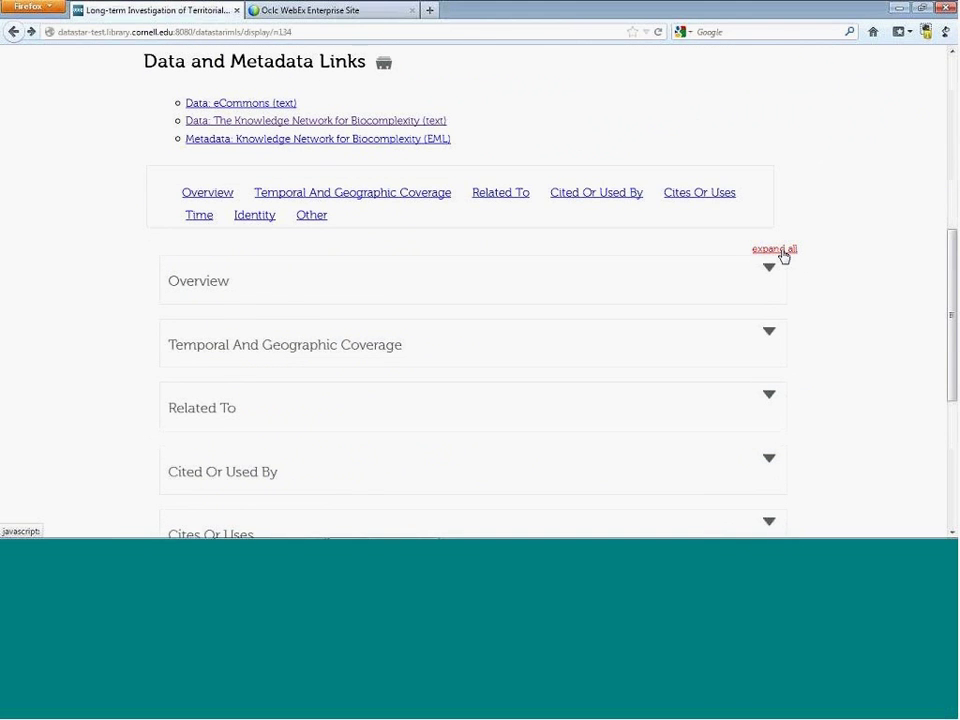
pyautogui.click(776, 249)
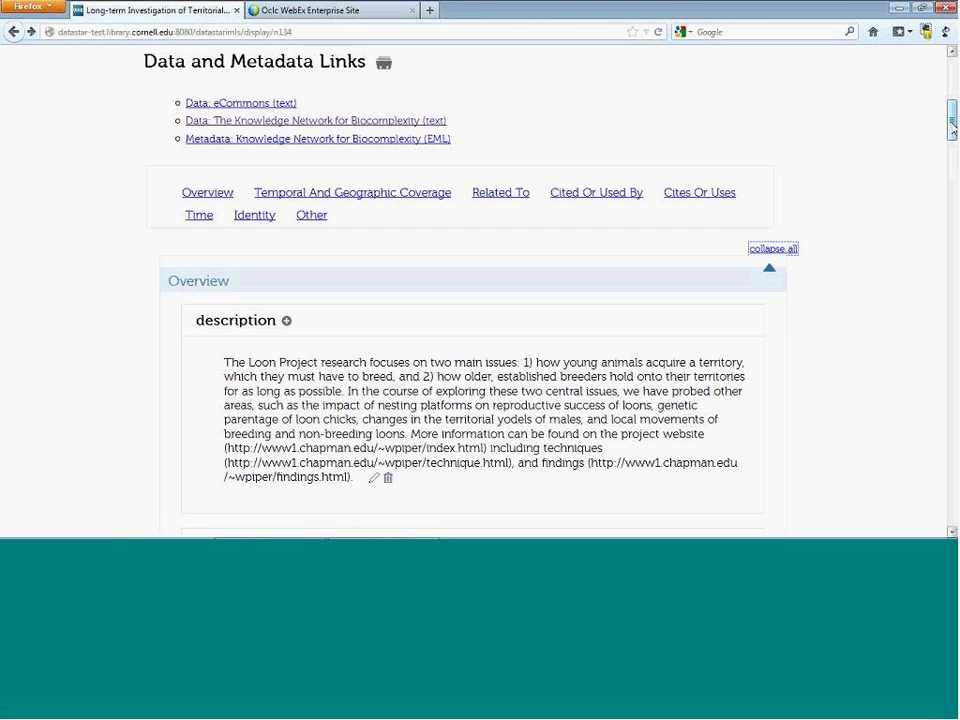
pyautogui.moveTo(953, 125); pyautogui.dragTo(953, 139)
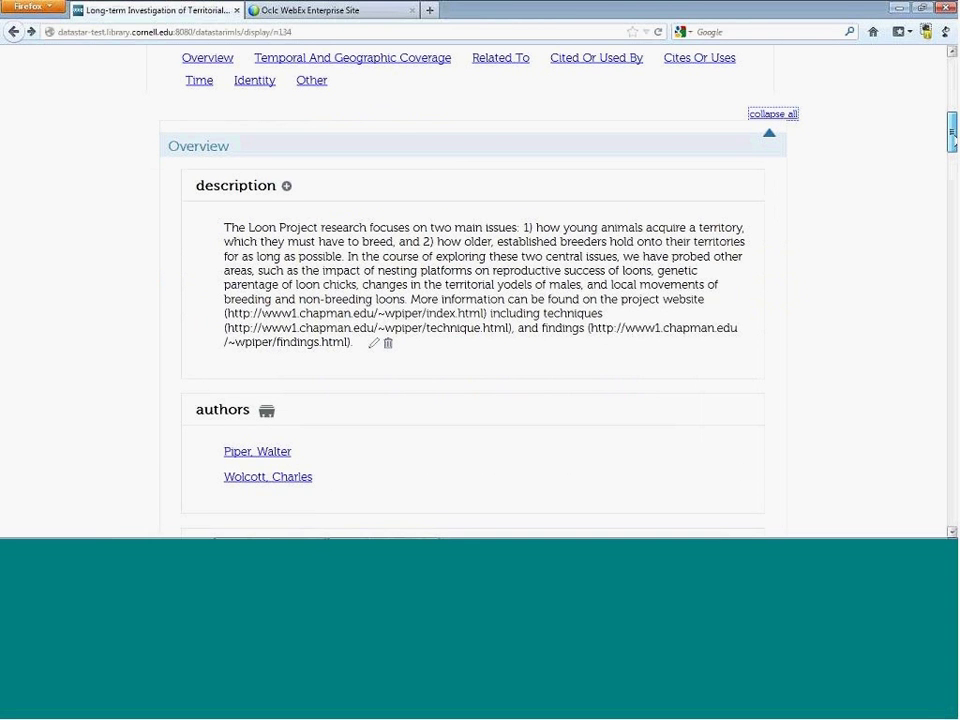
pyautogui.moveTo(953, 139); pyautogui.dragTo(953, 170)
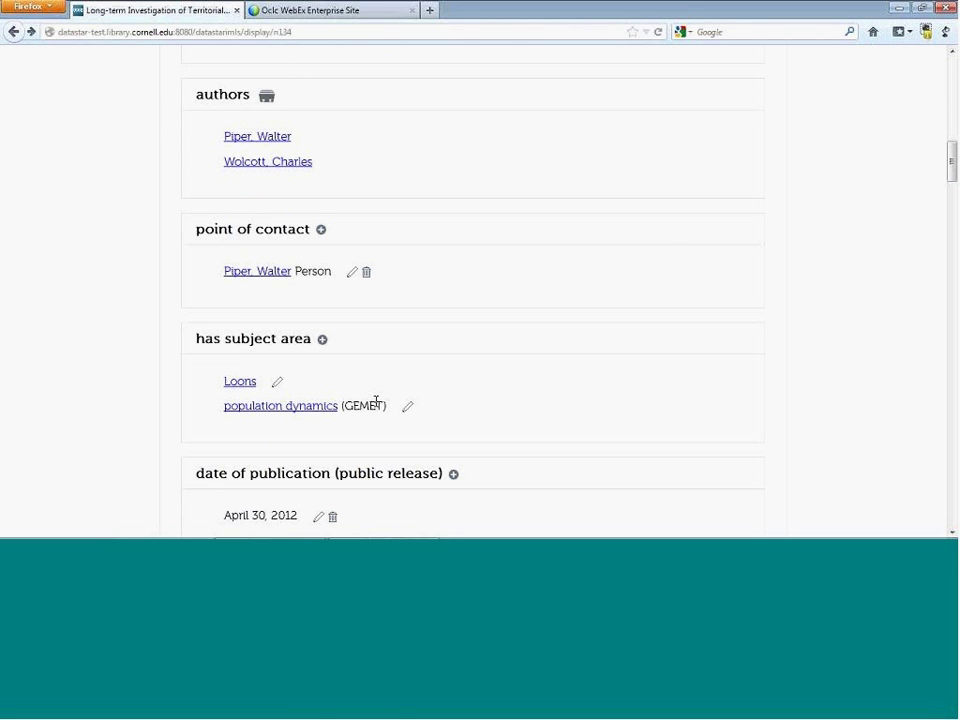
pyautogui.moveTo(951, 163); pyautogui.dragTo(952, 189)
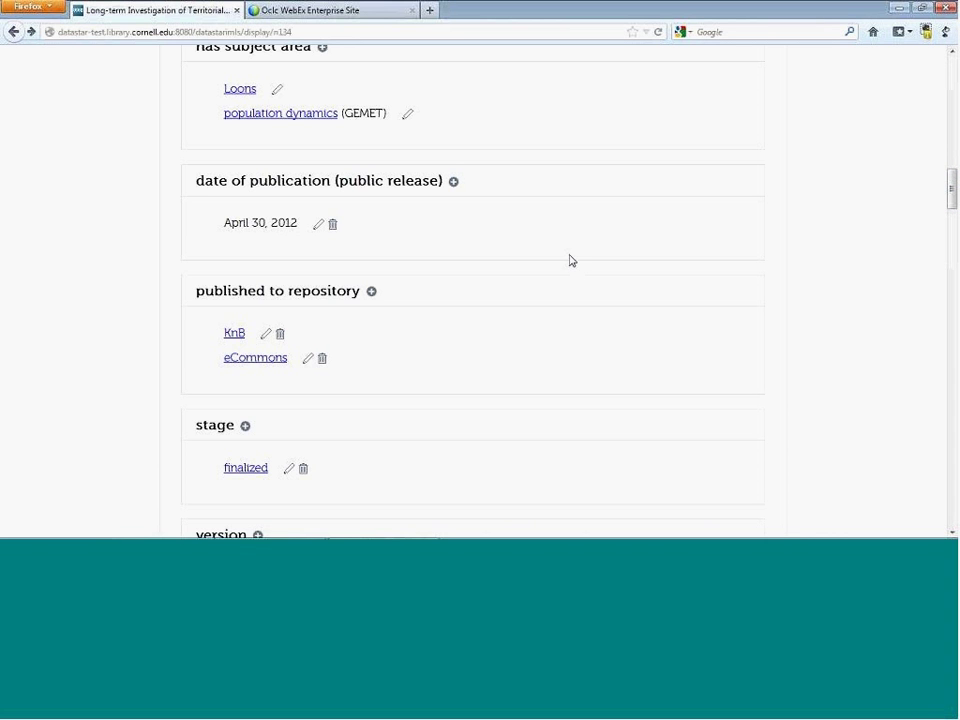
# View the KnB and eCommons repository records linked from the dataset, and return to the dataset record
pyautogui.click(232, 334)
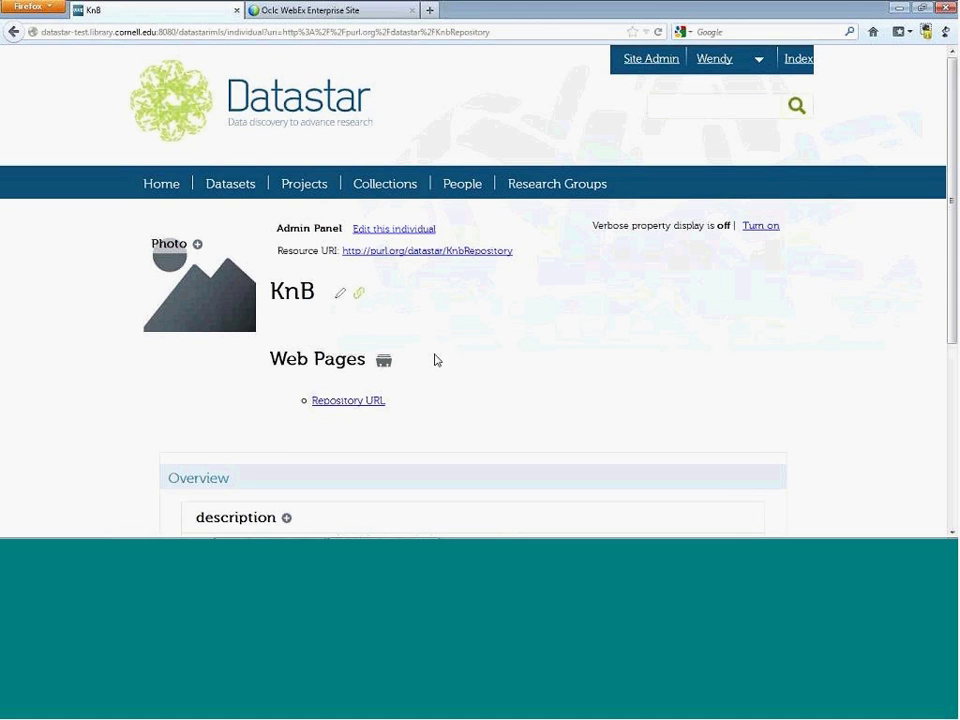
pyautogui.click(13, 36)
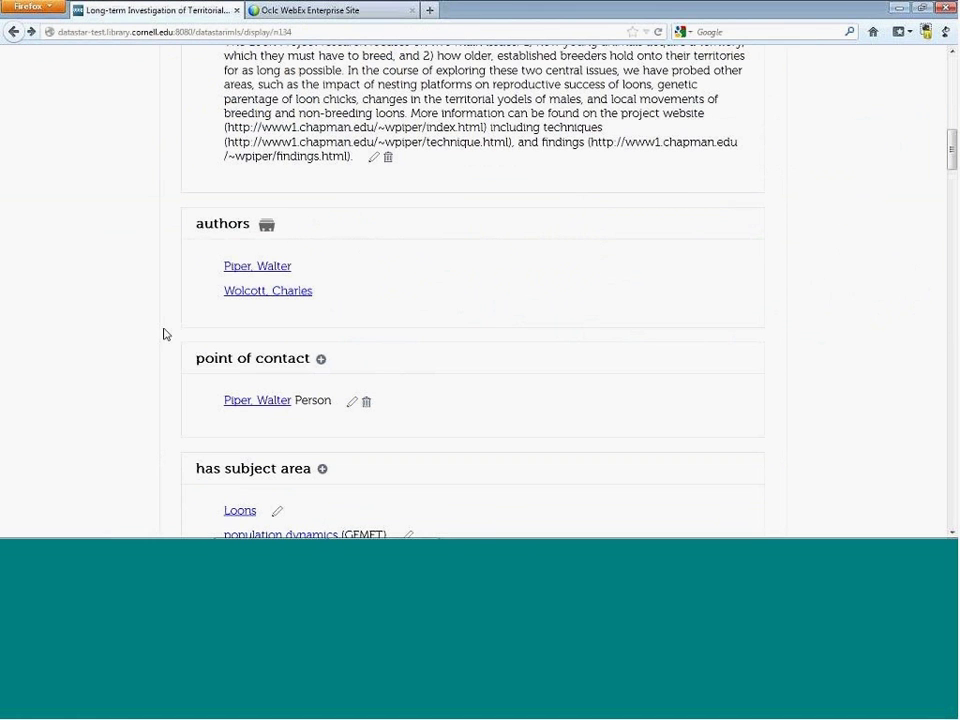
pyautogui.click(953, 193)
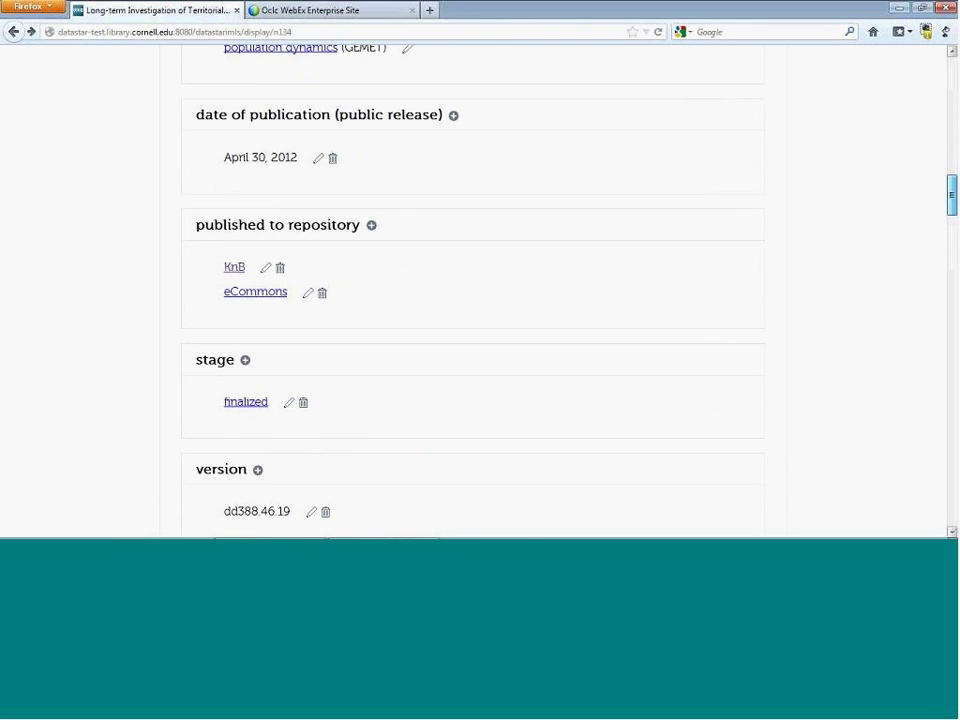
pyautogui.click(228, 290)
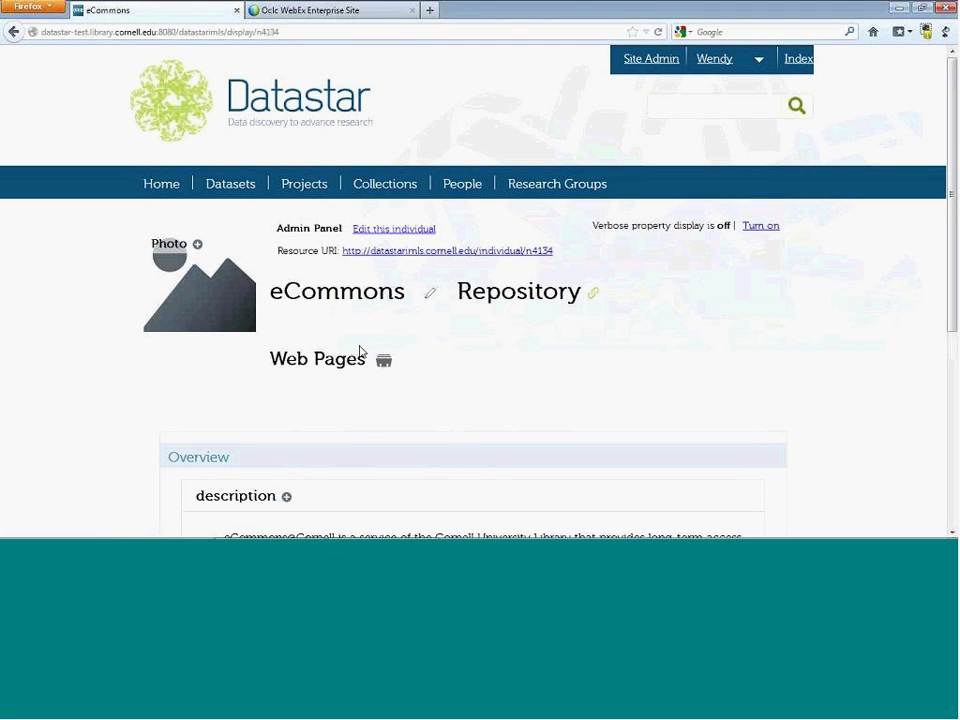
pyautogui.moveTo(953, 135); pyautogui.dragTo(945, 288)
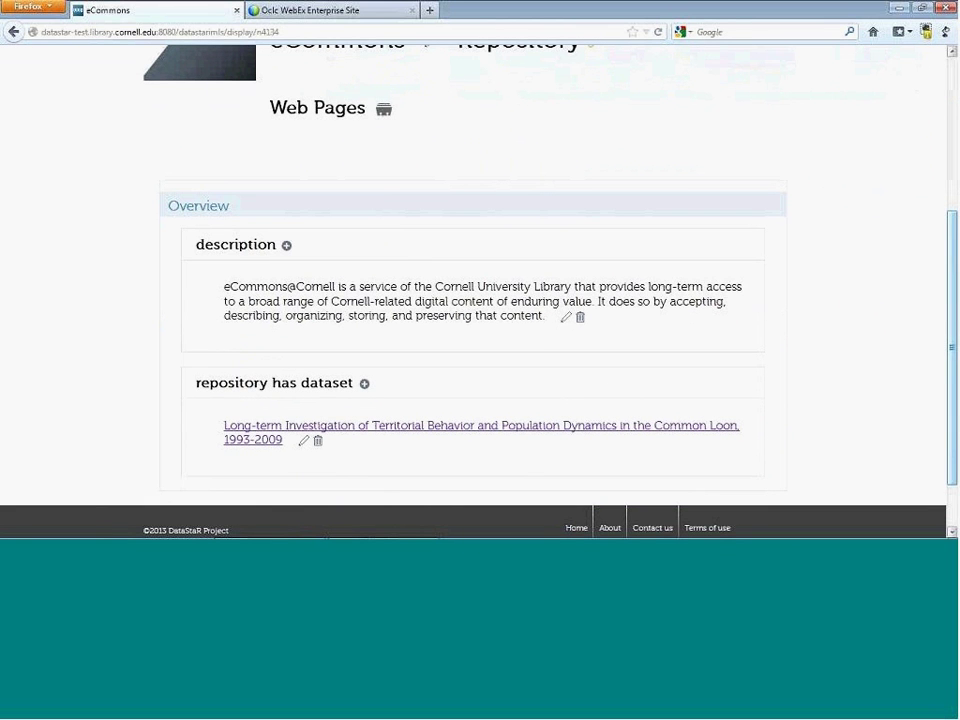
pyautogui.scroll(5, 456, 133)
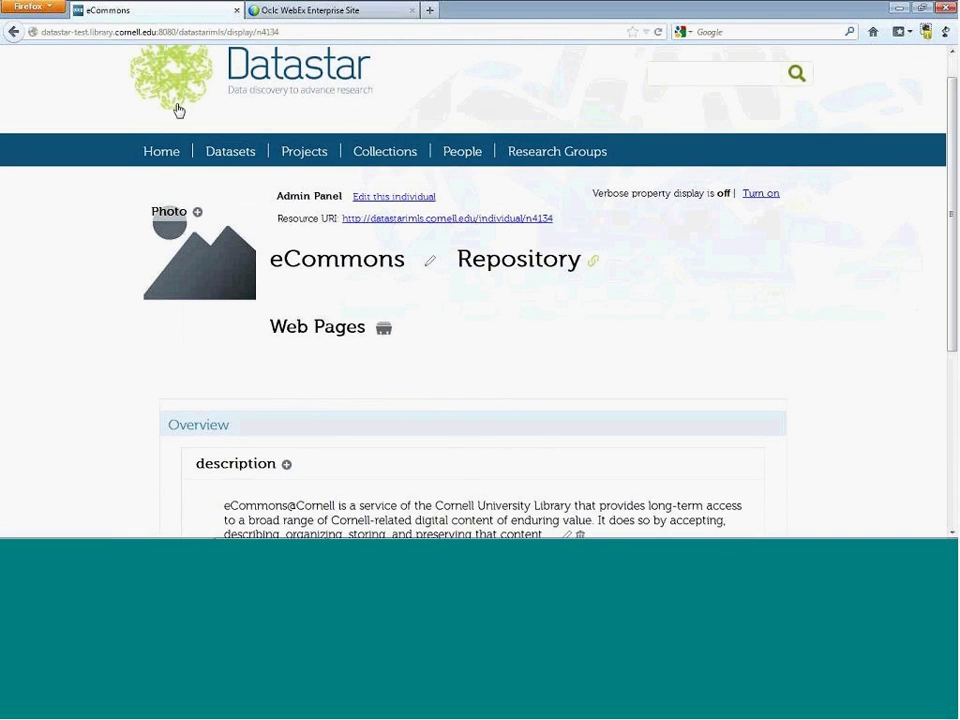
pyautogui.click(14, 35)
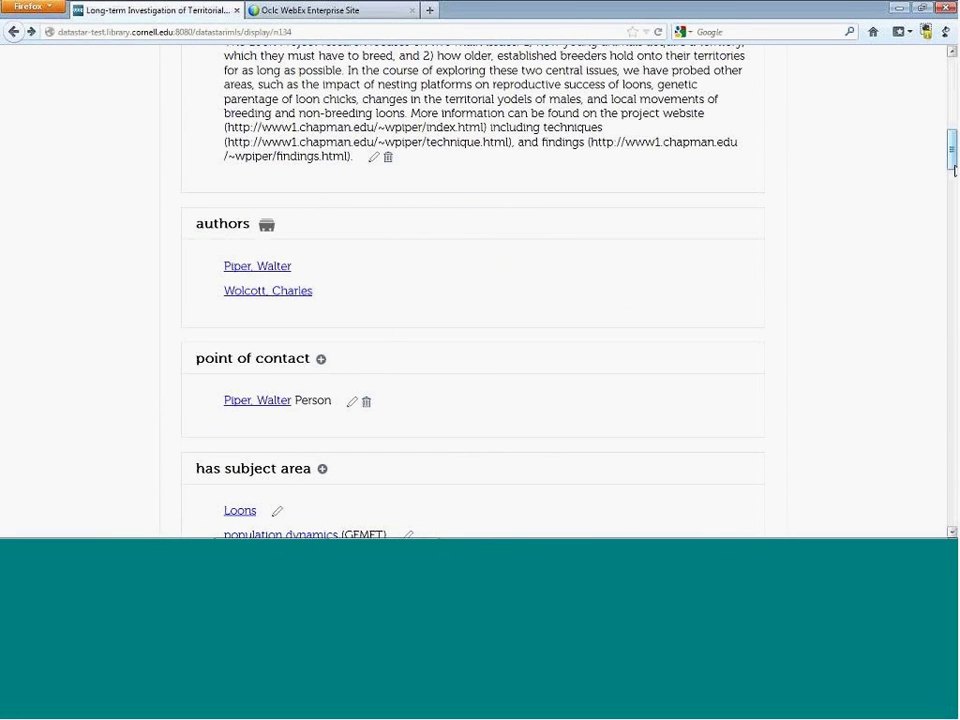
# Examine the dataset's version, keywords, temporal and geographic coverage, related collection, citations and identifiers, and return to the start of the record
pyautogui.moveTo(952, 153); pyautogui.dragTo(952, 215)
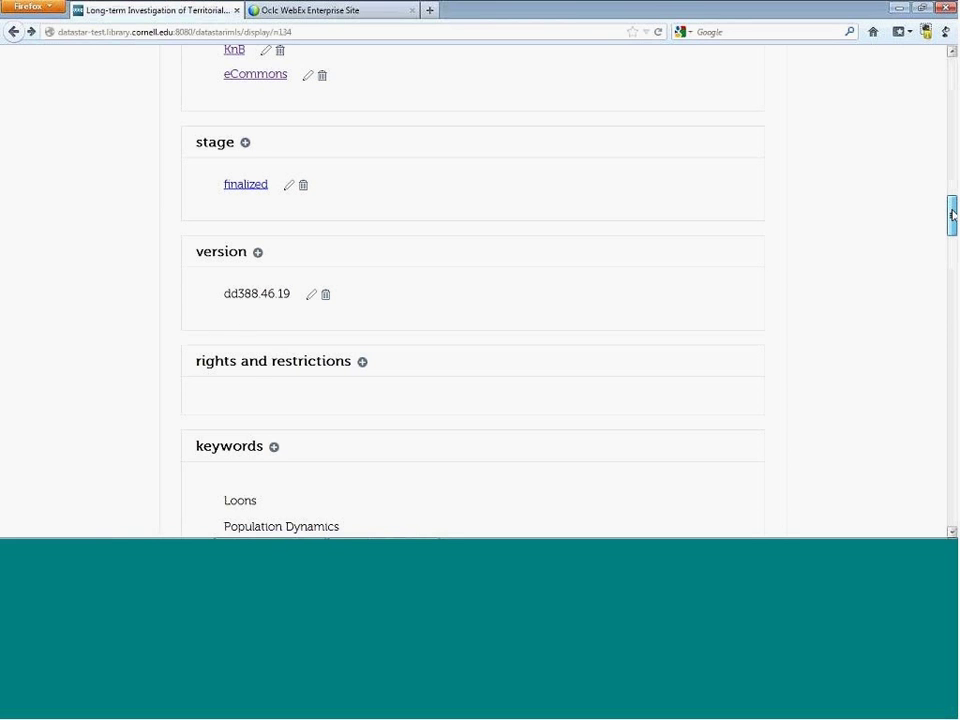
pyautogui.moveTo(953, 215); pyautogui.dragTo(950, 282)
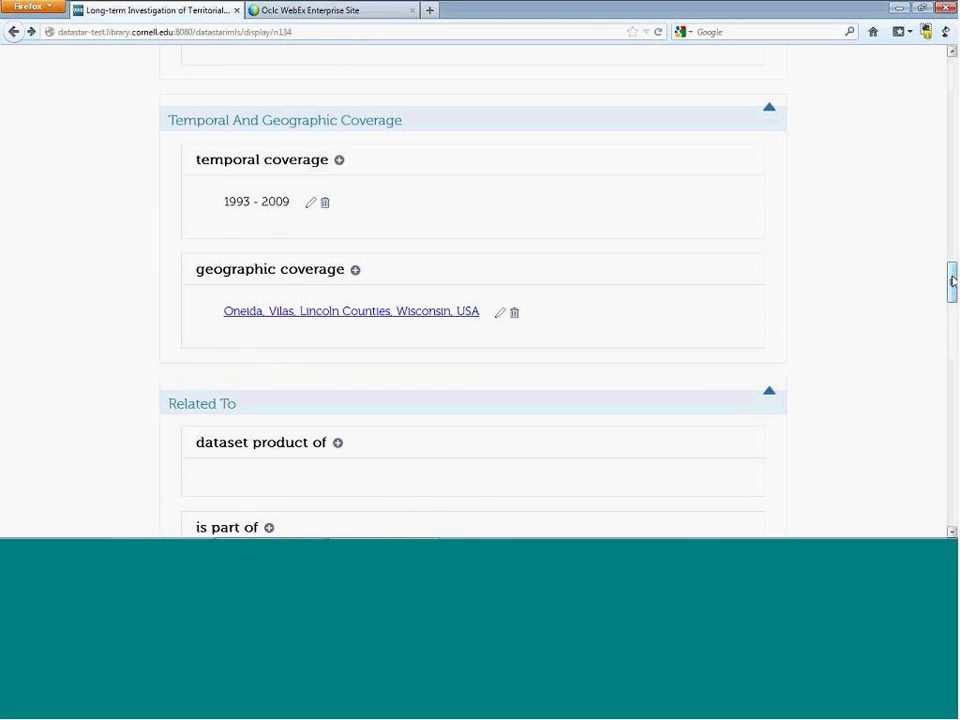
pyautogui.moveTo(952, 281); pyautogui.dragTo(949, 313)
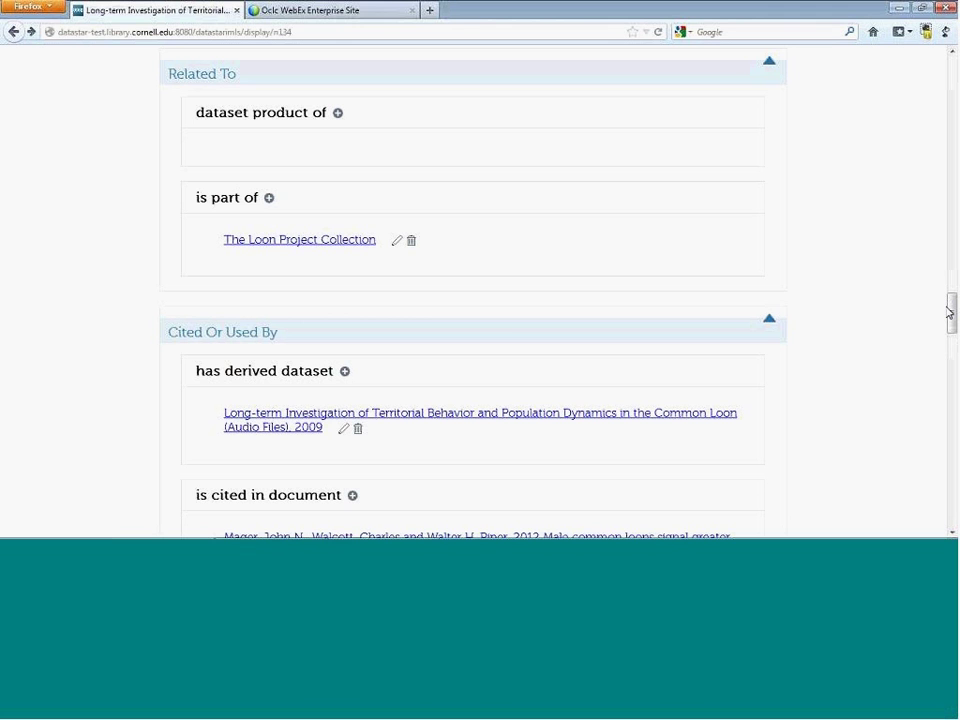
pyautogui.moveTo(952, 313); pyautogui.dragTo(952, 333)
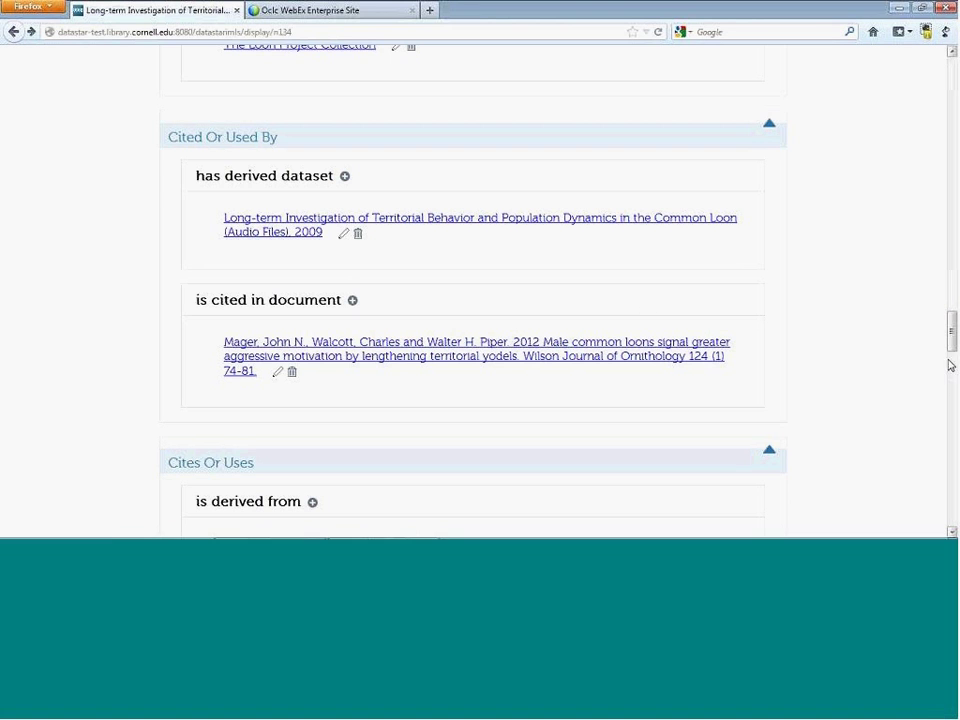
pyautogui.moveTo(951, 332); pyautogui.dragTo(951, 465)
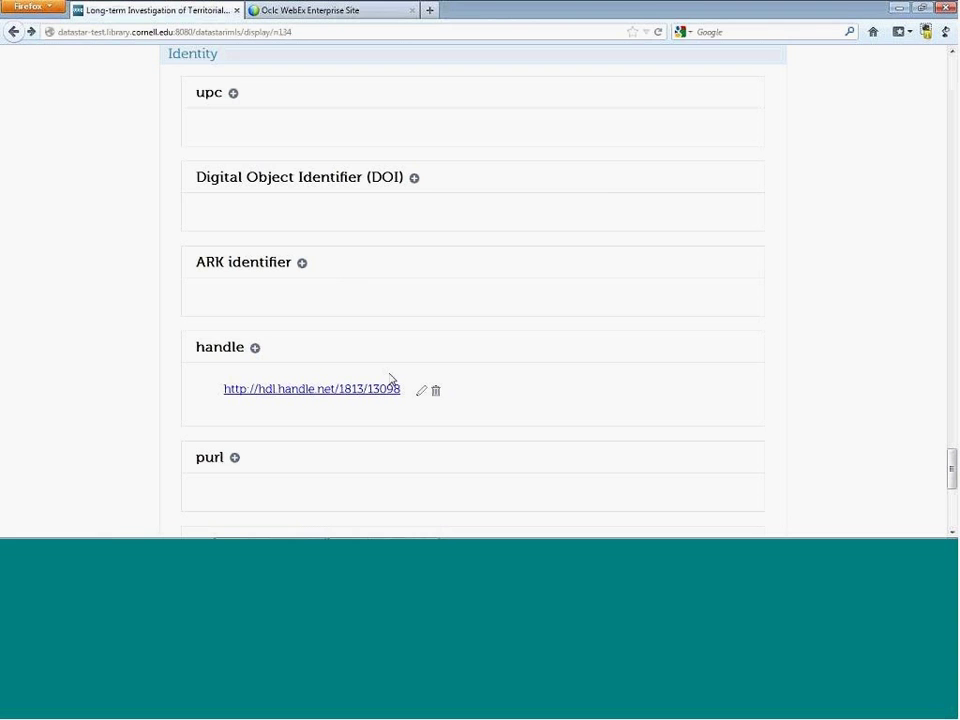
pyautogui.click(952, 52)
pyautogui.click(952, 52)
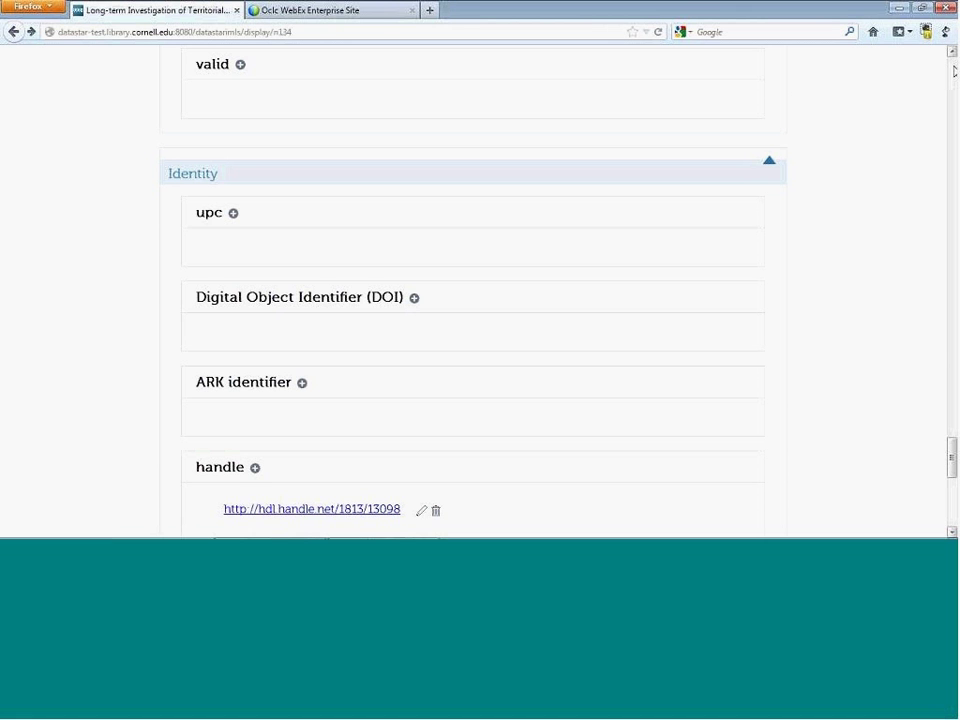
pyautogui.scroll(15, 954, 70)
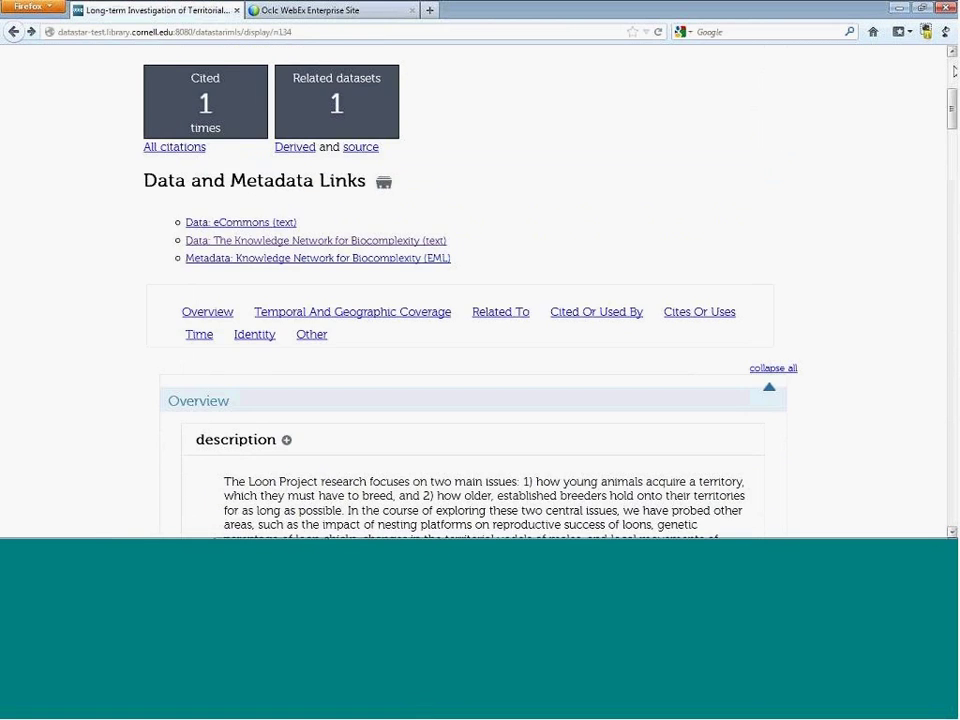
pyautogui.scroll(5, 954, 70)
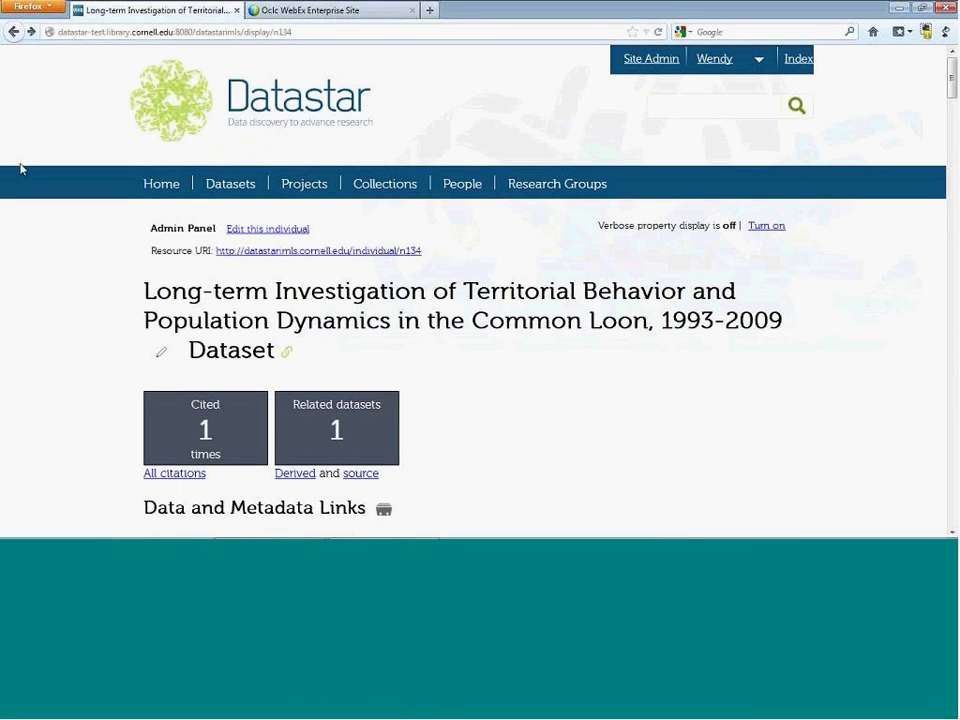
# Open the form for adding a new dataset from the Datastar home page and examine its author, date, URL and repository fields
pyautogui.click(172, 192)
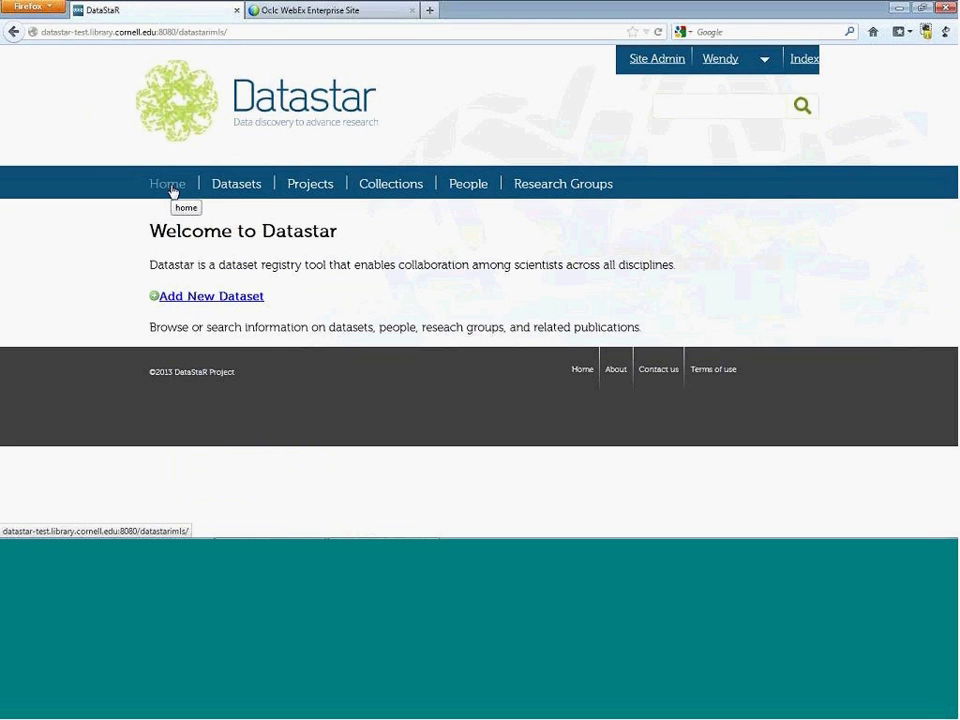
pyautogui.click(209, 299)
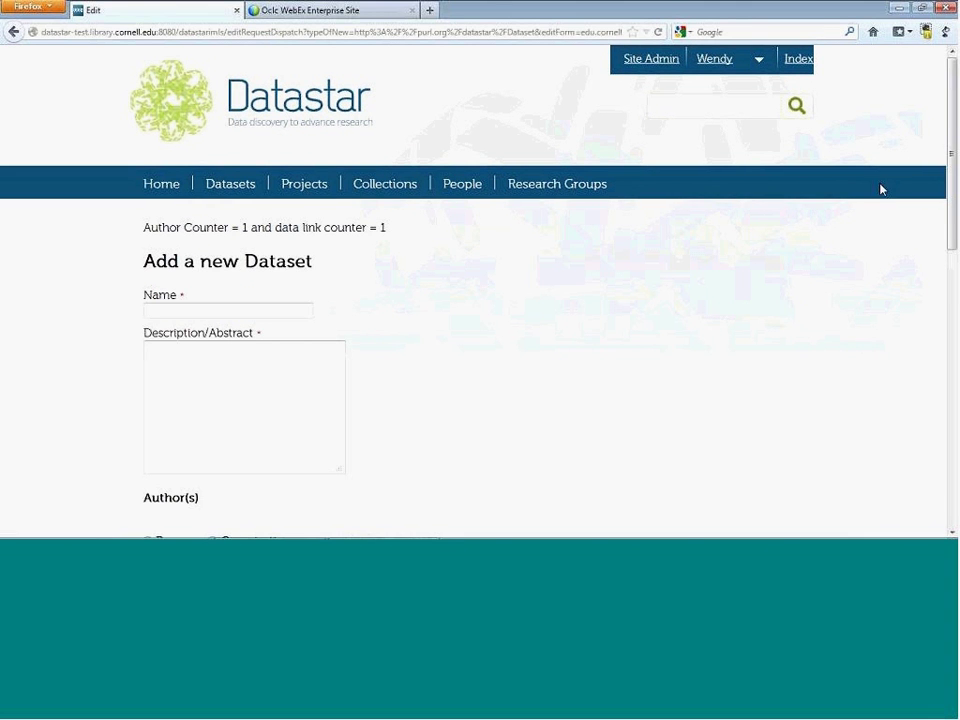
pyautogui.scroll(-1, 954, 130)
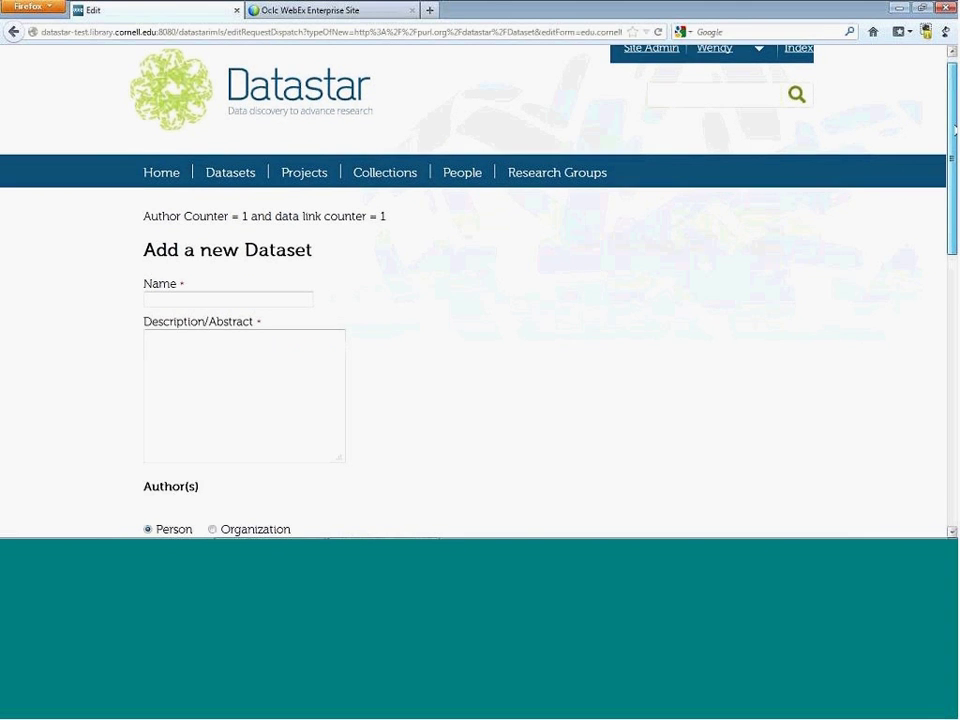
pyautogui.scroll(-2, 955, 130)
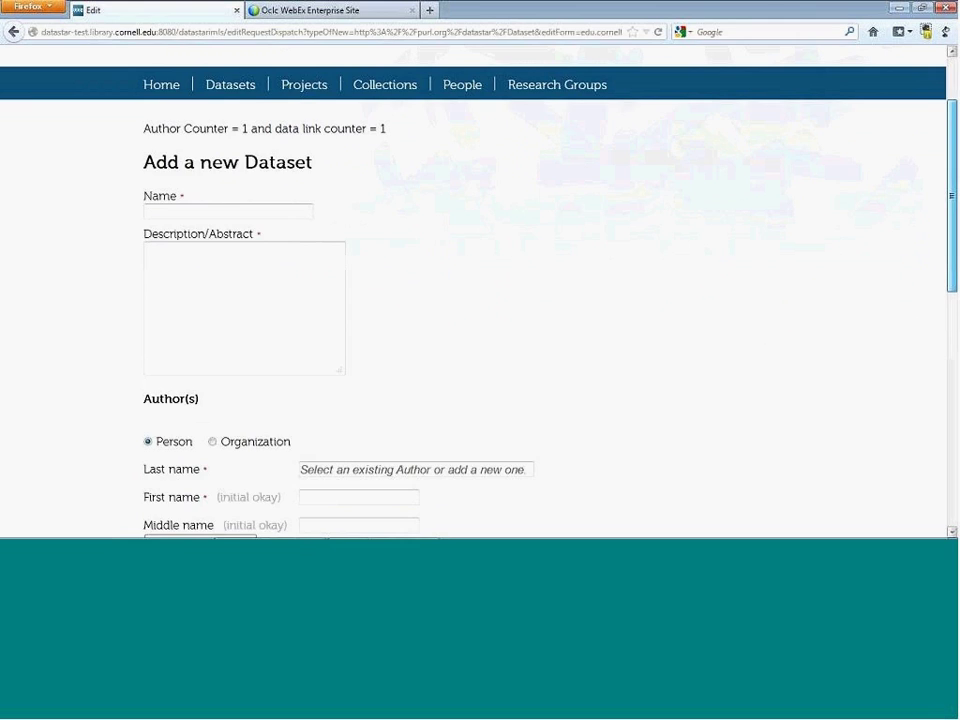
pyautogui.scroll(-9, 945, 355)
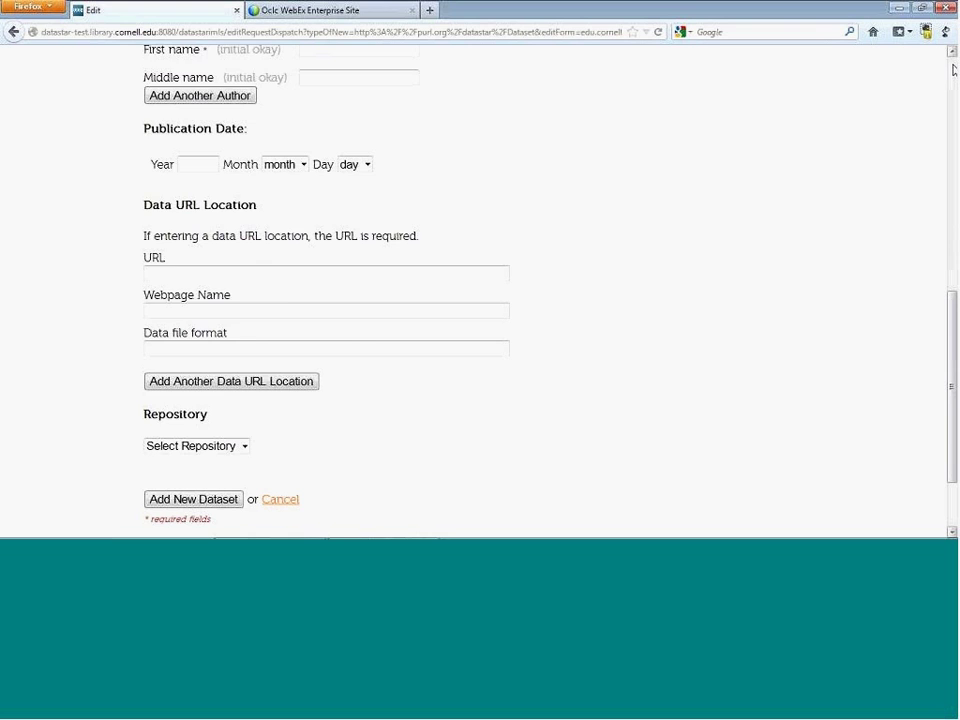
pyautogui.scroll(10, 954, 70)
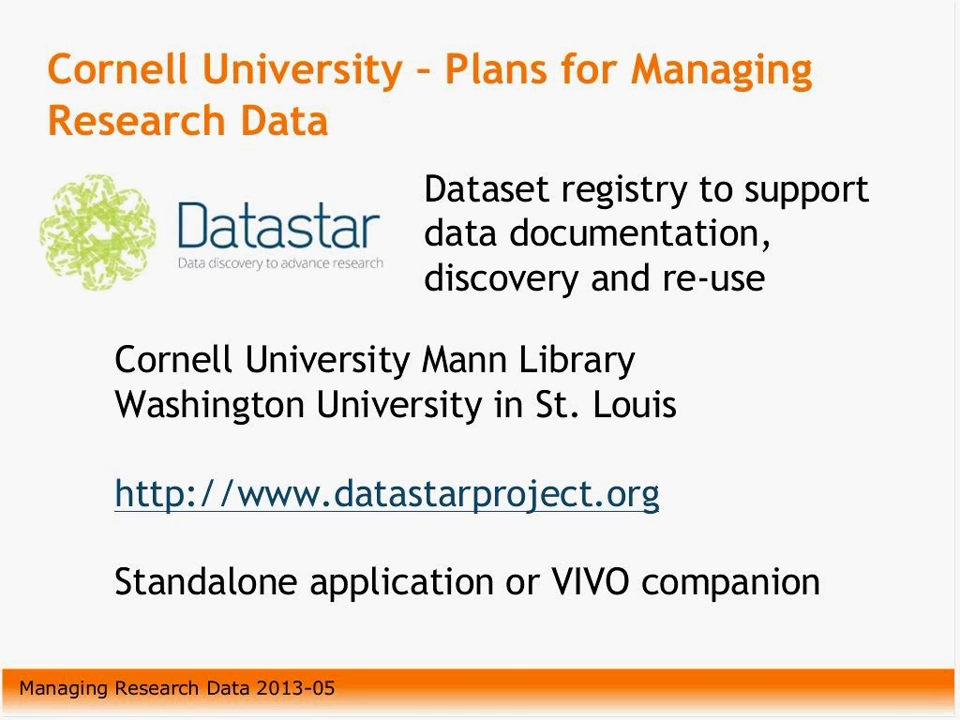
pyautogui.press('Right')
pyautogui.press('Right')
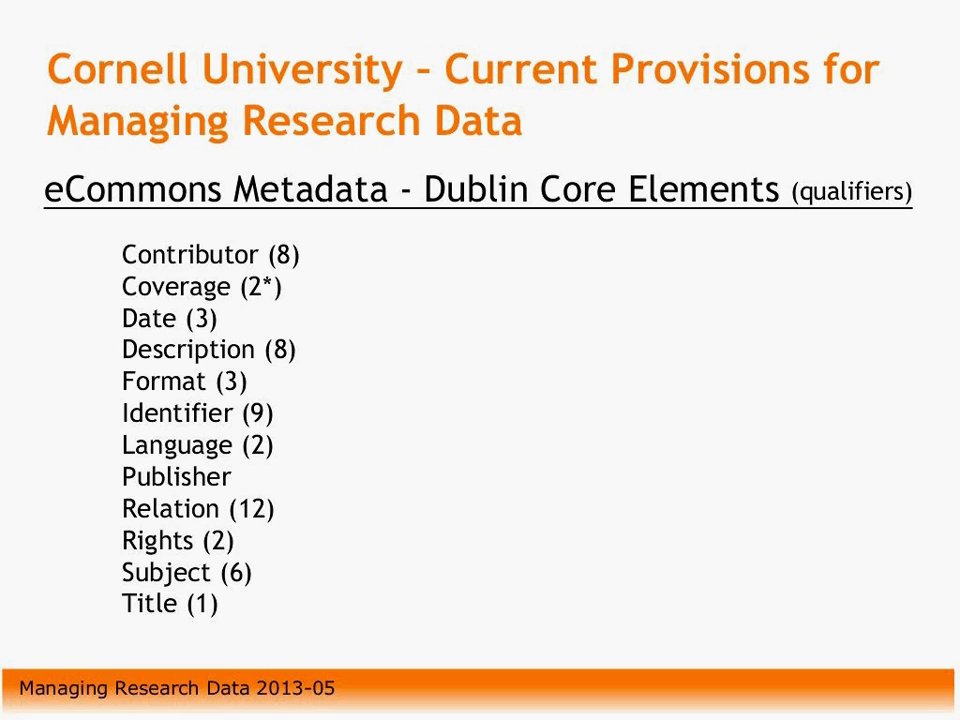
pyautogui.press('Right')
pyautogui.press('Right')
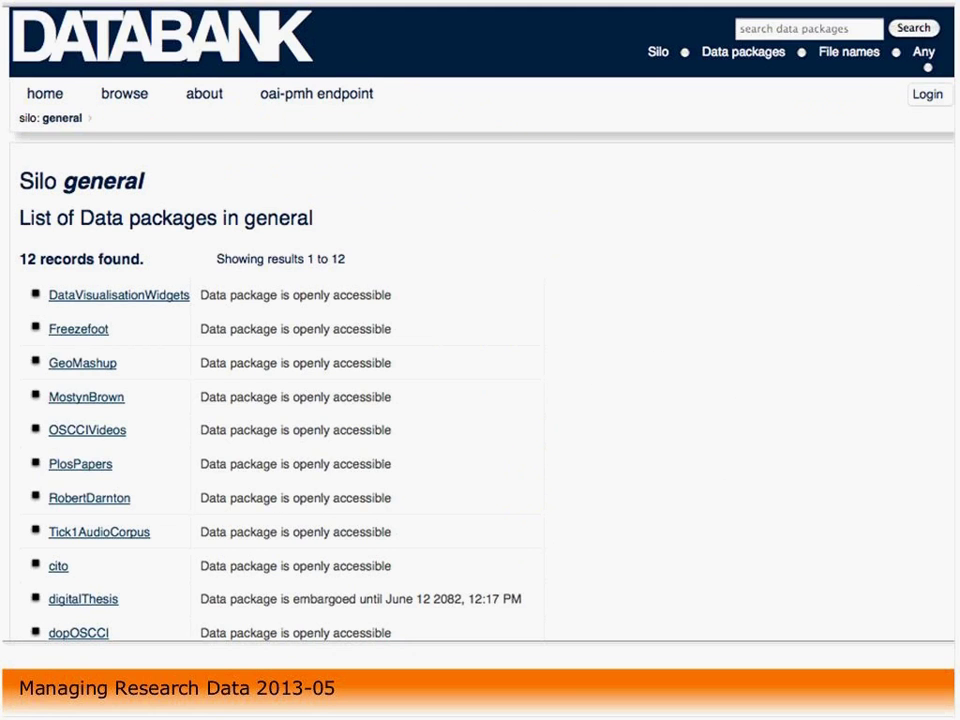
pyautogui.press('Right')
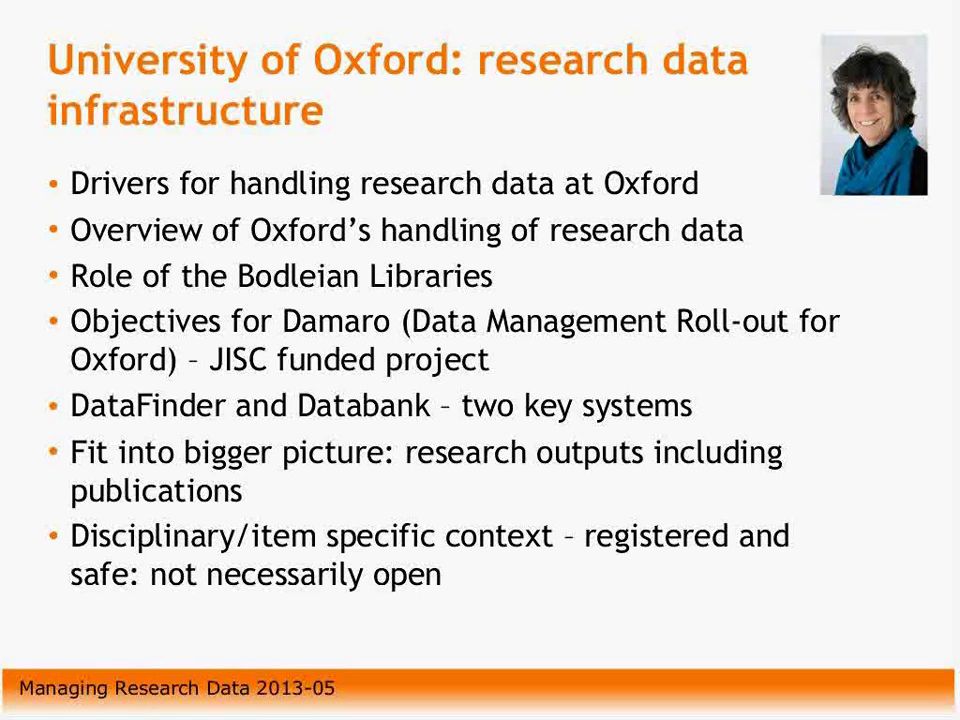